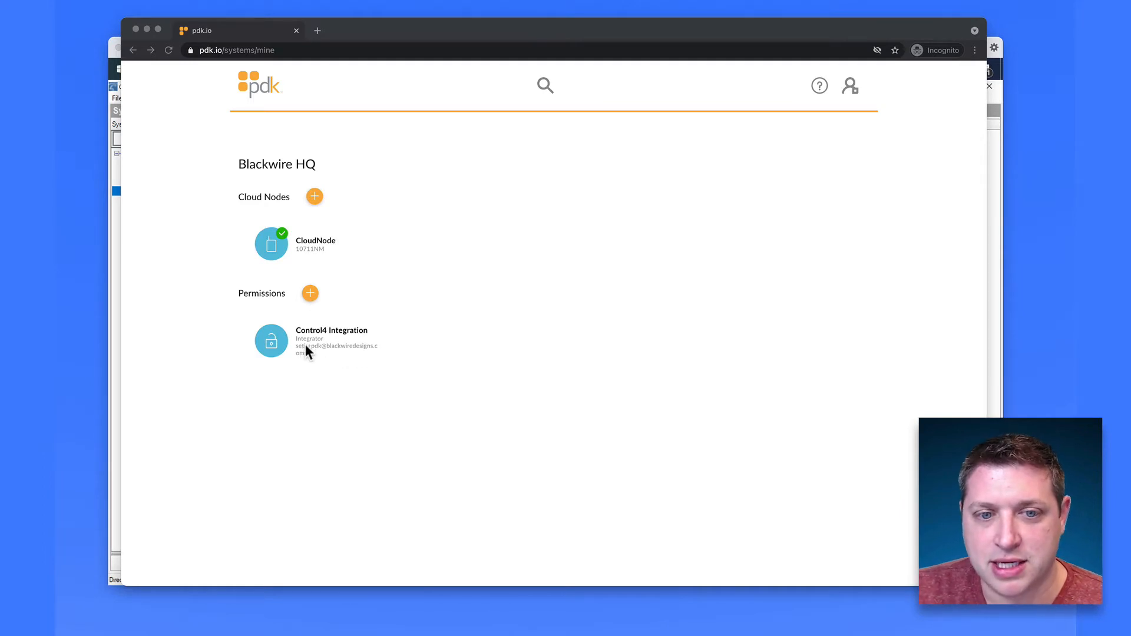
# Step: Open the pdk.io Add Permission form, cancel it unchanged, and return to Composer Pro
pyautogui.click(309, 294)
pyautogui.click(310, 293)
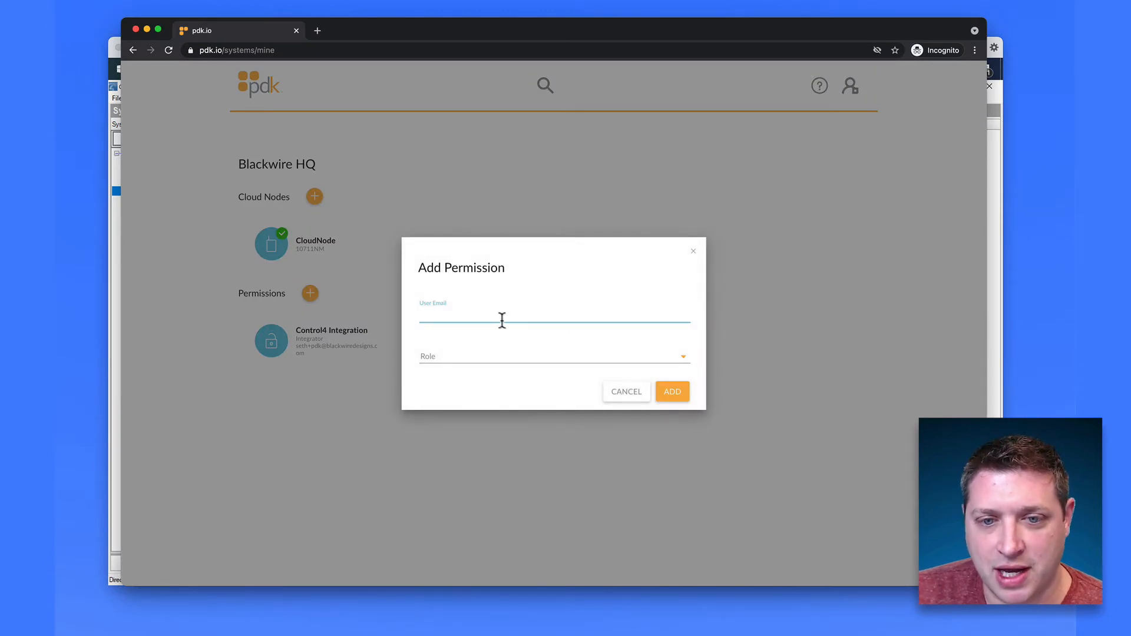
pyautogui.click(620, 399)
pyautogui.moveTo(285, 366)
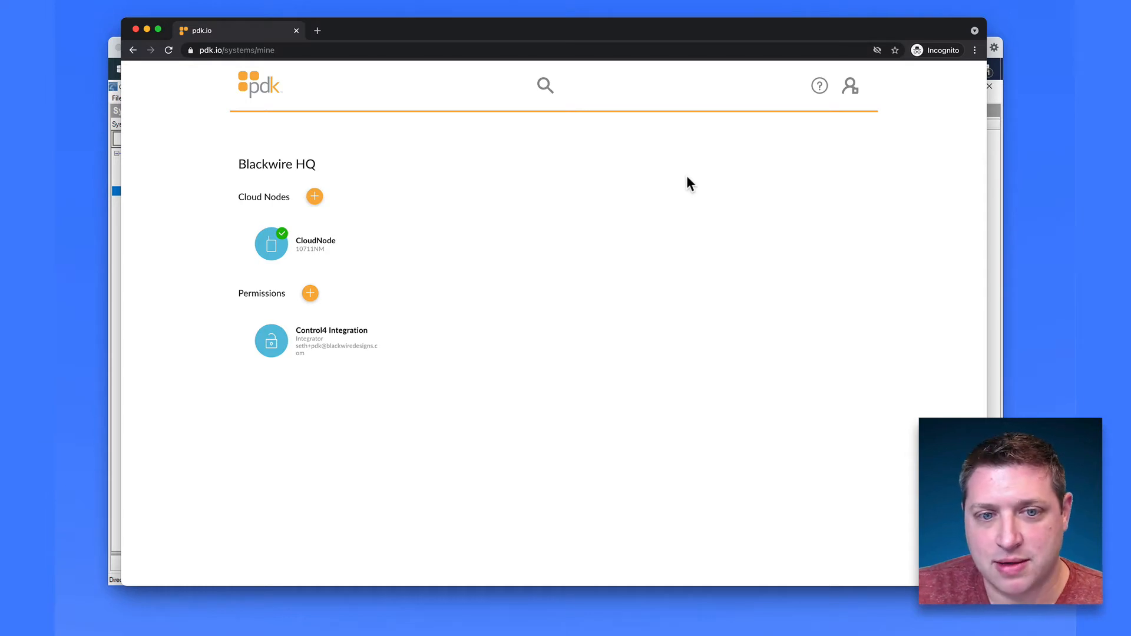
pyautogui.click(990, 201)
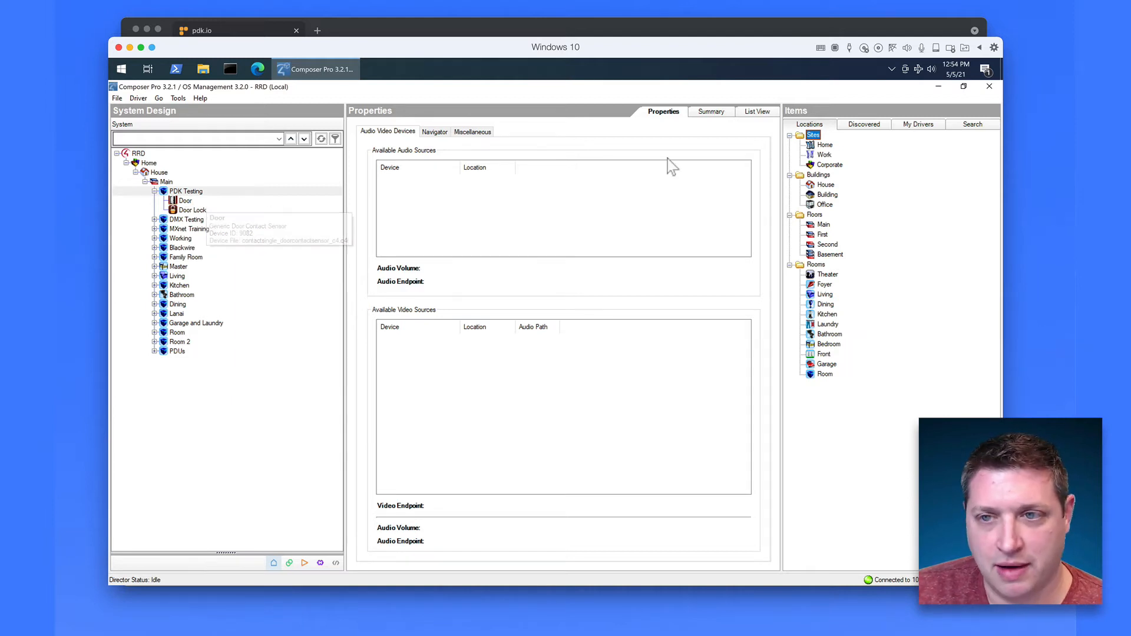
# Step: Review the Door Contact Sensor and Door Lock in My Drivers, then search available drivers
pyautogui.click(916, 125)
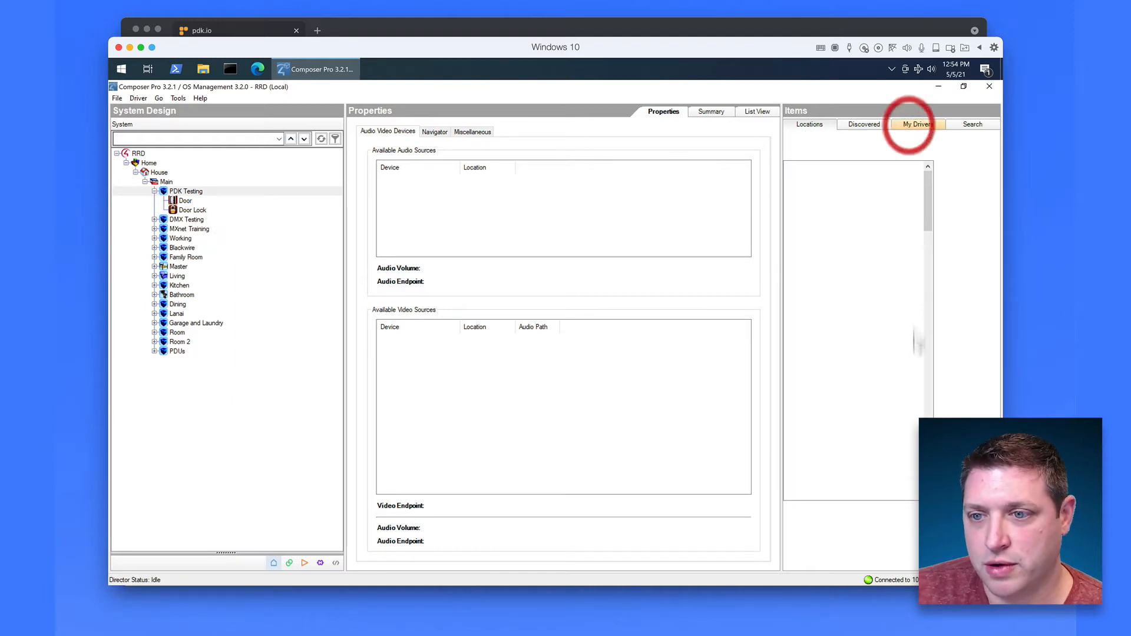
pyautogui.scroll(-15, 992, 288)
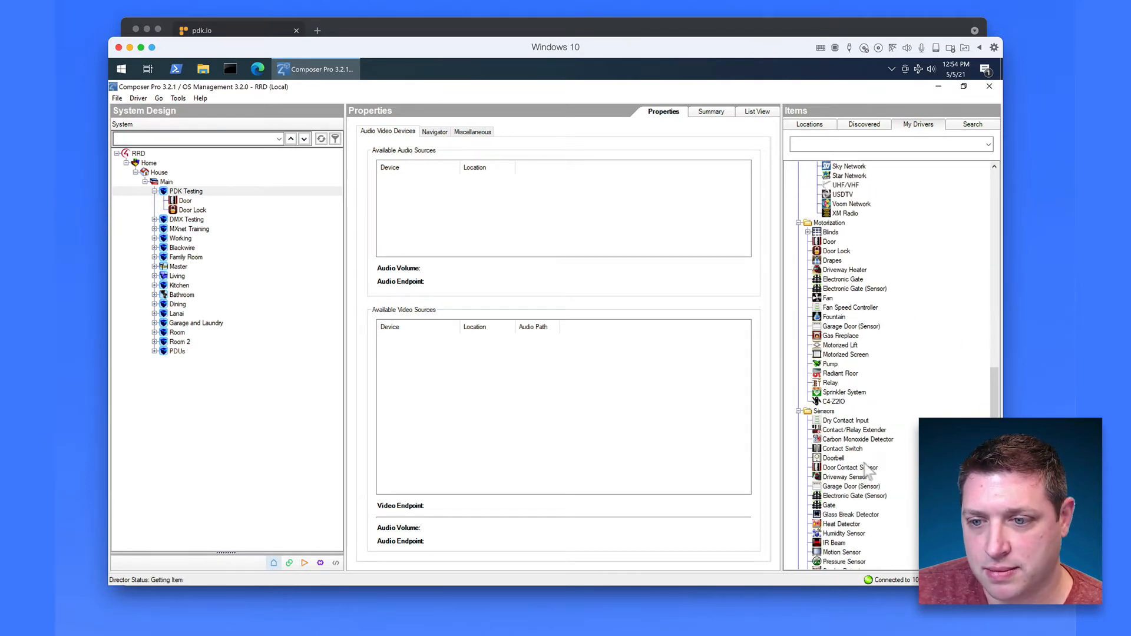
pyautogui.click(851, 467)
pyautogui.click(847, 251)
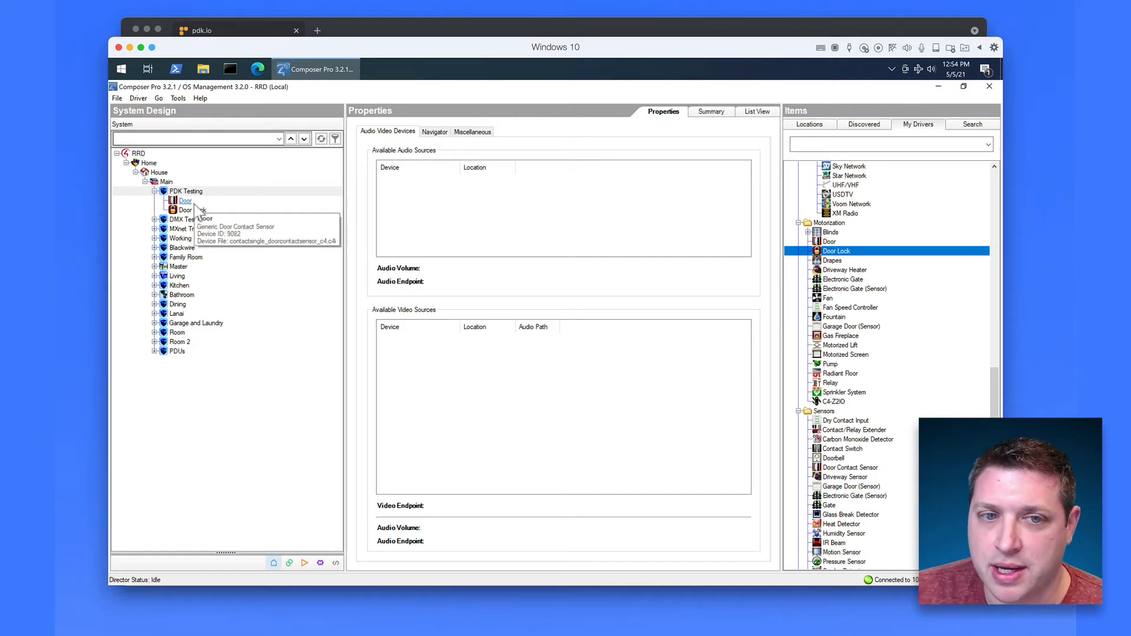
pyautogui.click(981, 130)
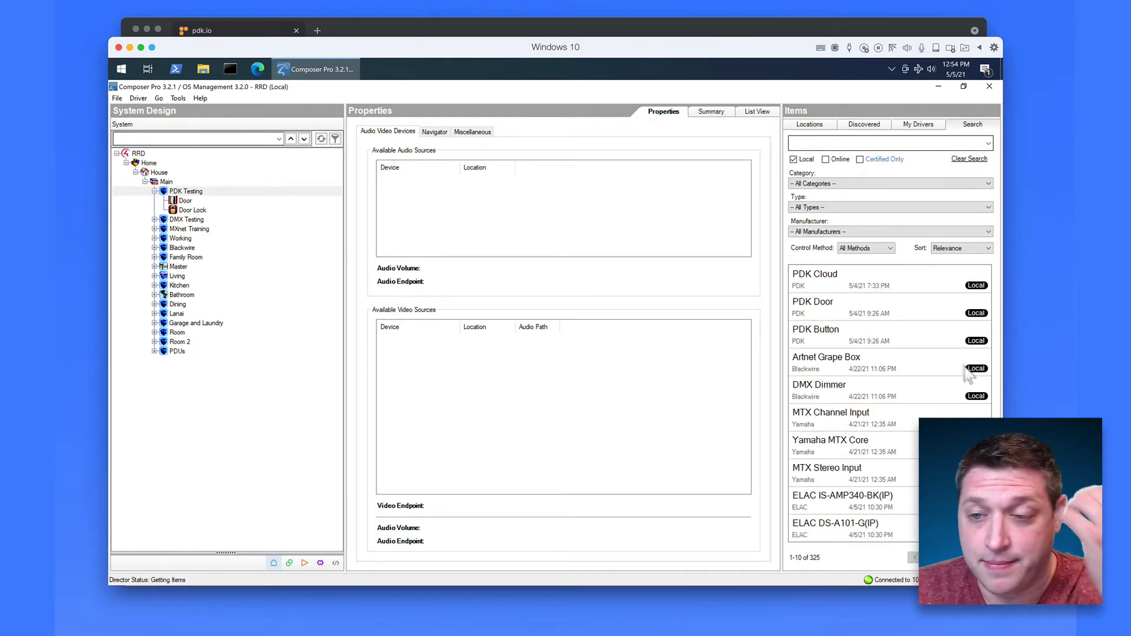
# Step: Add PDK Button (Open/Close, 5 seconds) and the PDK Door driver PDKDoorPanel to PDK Testing
pyautogui.doubleClick(830, 332)
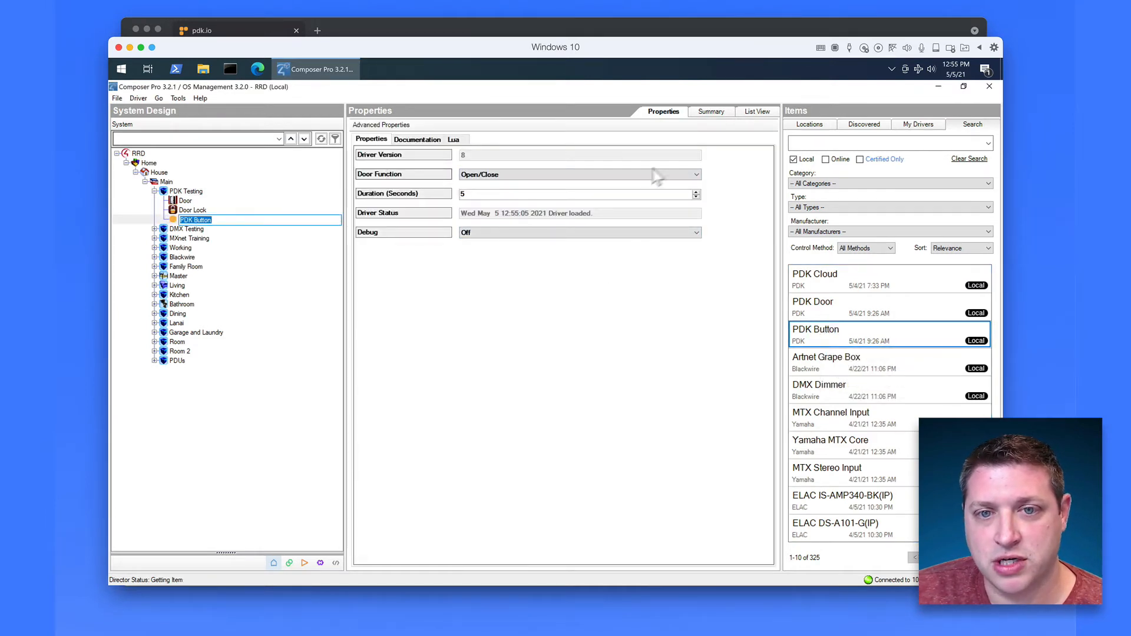
pyautogui.click(654, 174)
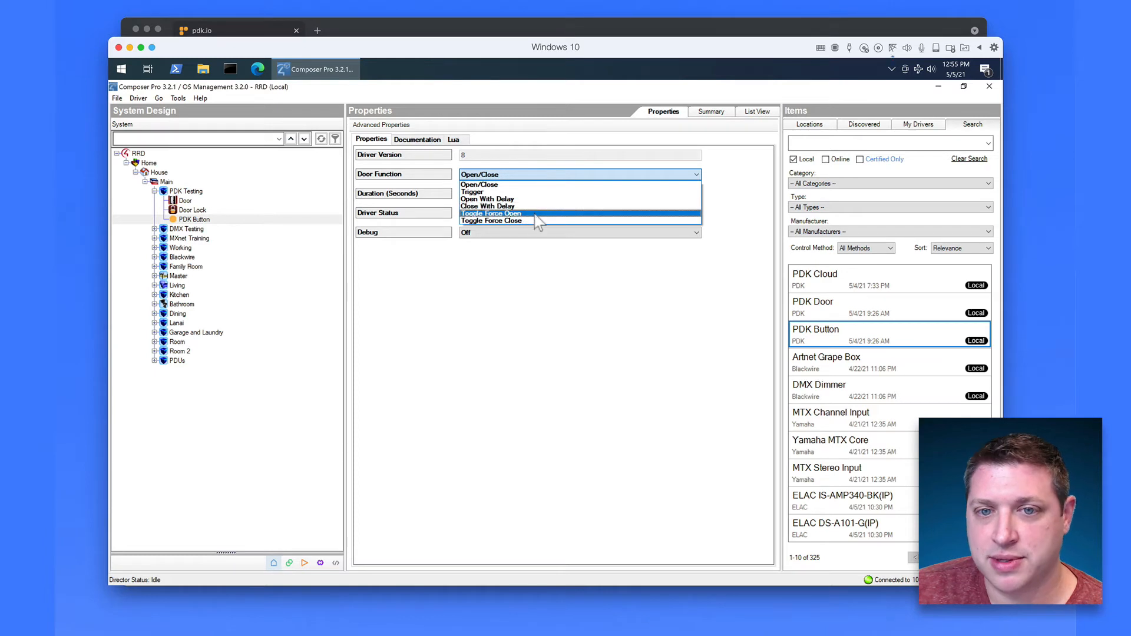
pyautogui.click(557, 277)
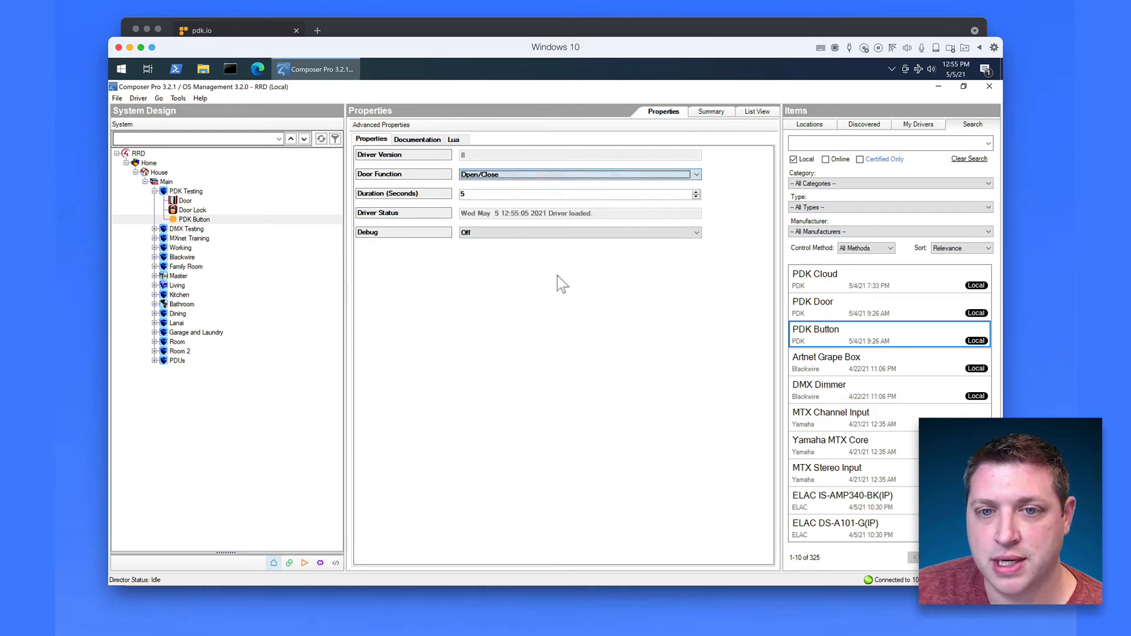
pyautogui.moveTo(418, 194); pyautogui.dragTo(439, 194)
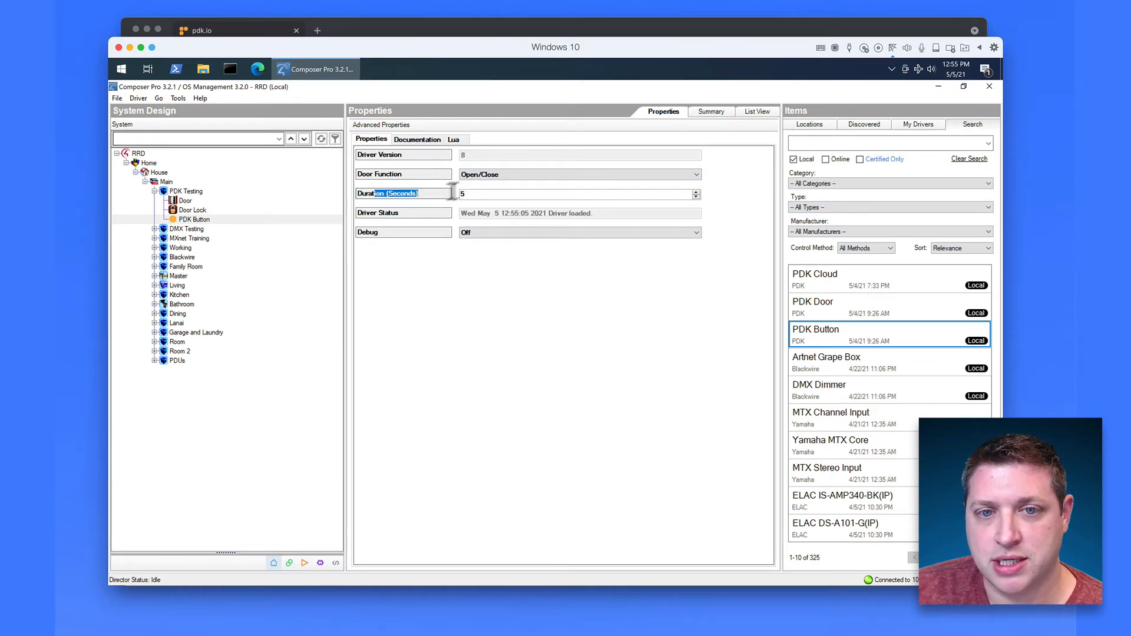
pyautogui.click(475, 175)
pyautogui.click(412, 198)
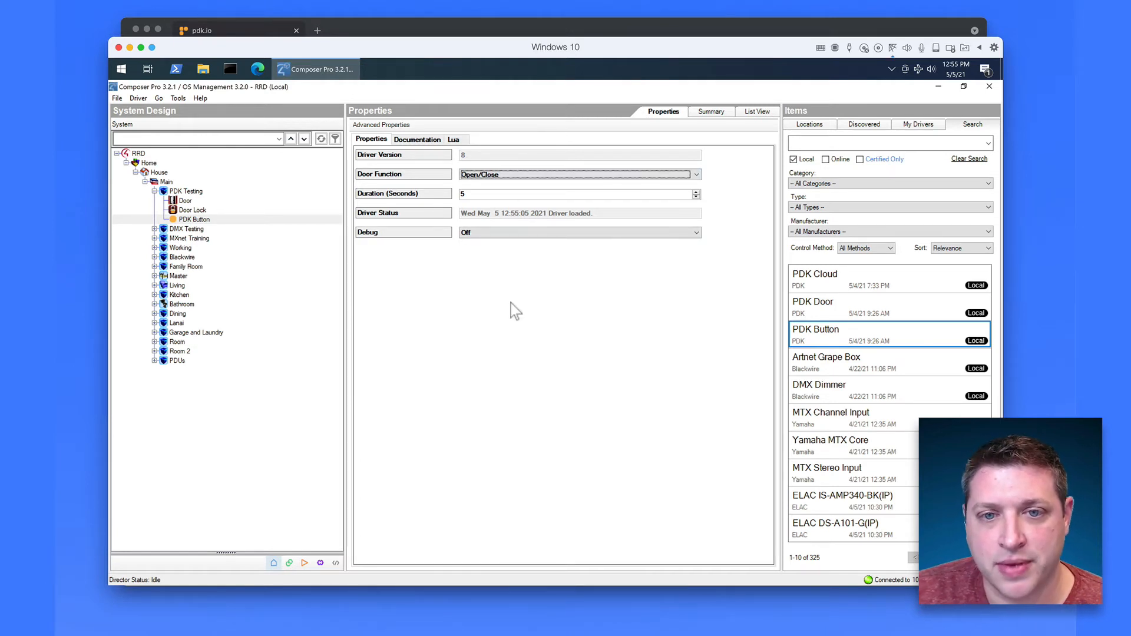
pyautogui.doubleClick(842, 303)
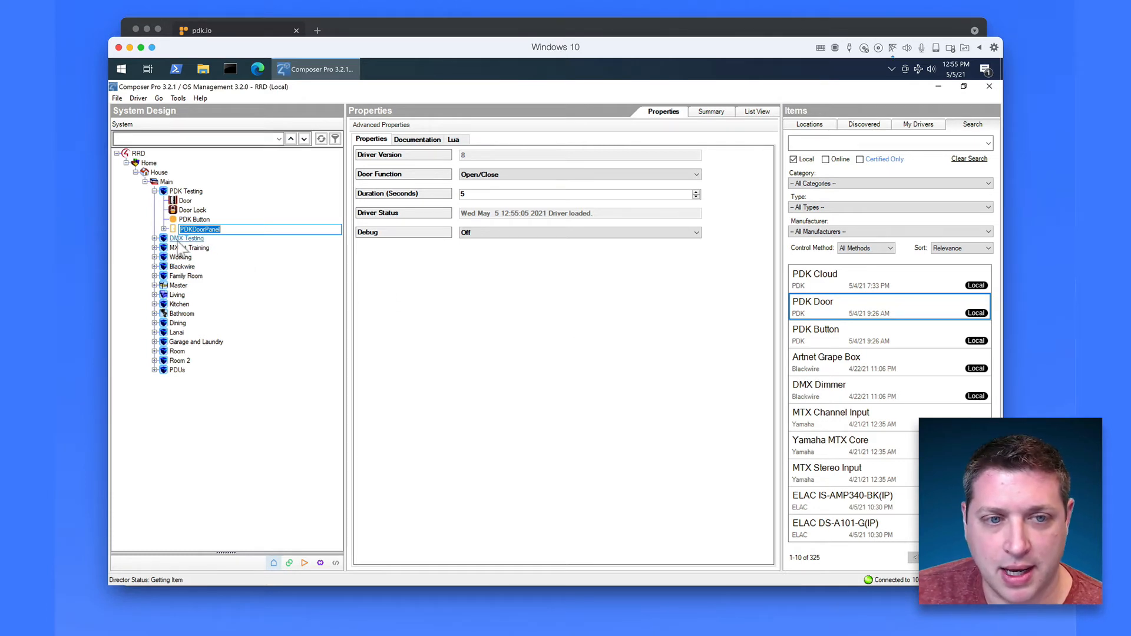
# Step: Inspect PDKDoorPanel's PDK Door partition, then add the PDK Cloud driver to PDK Testing
pyautogui.click(164, 229)
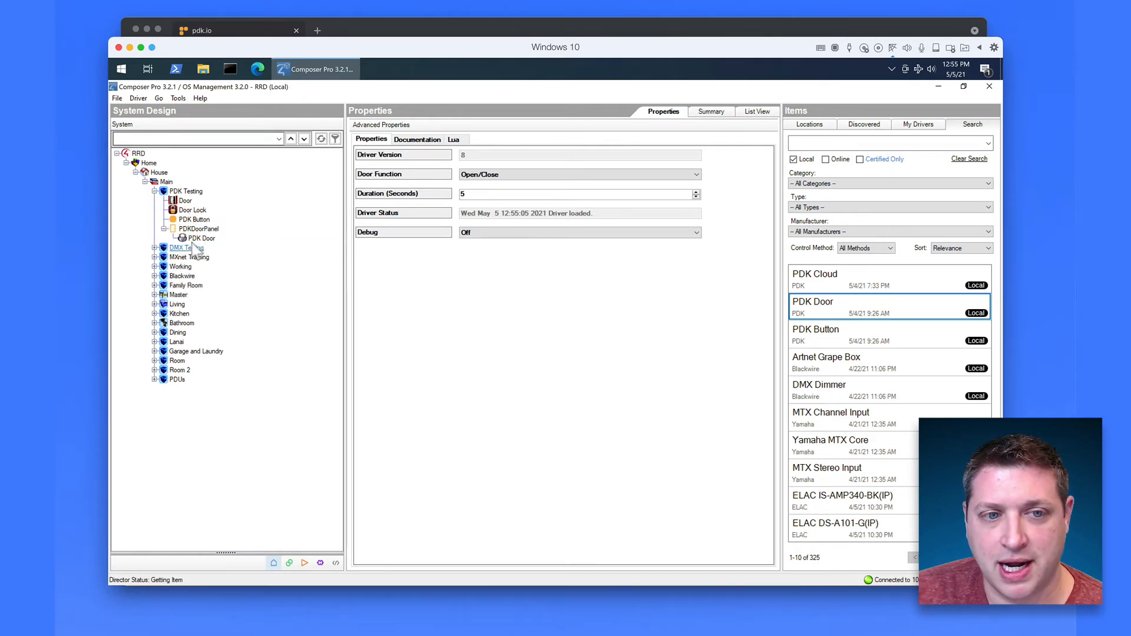
pyautogui.click(192, 239)
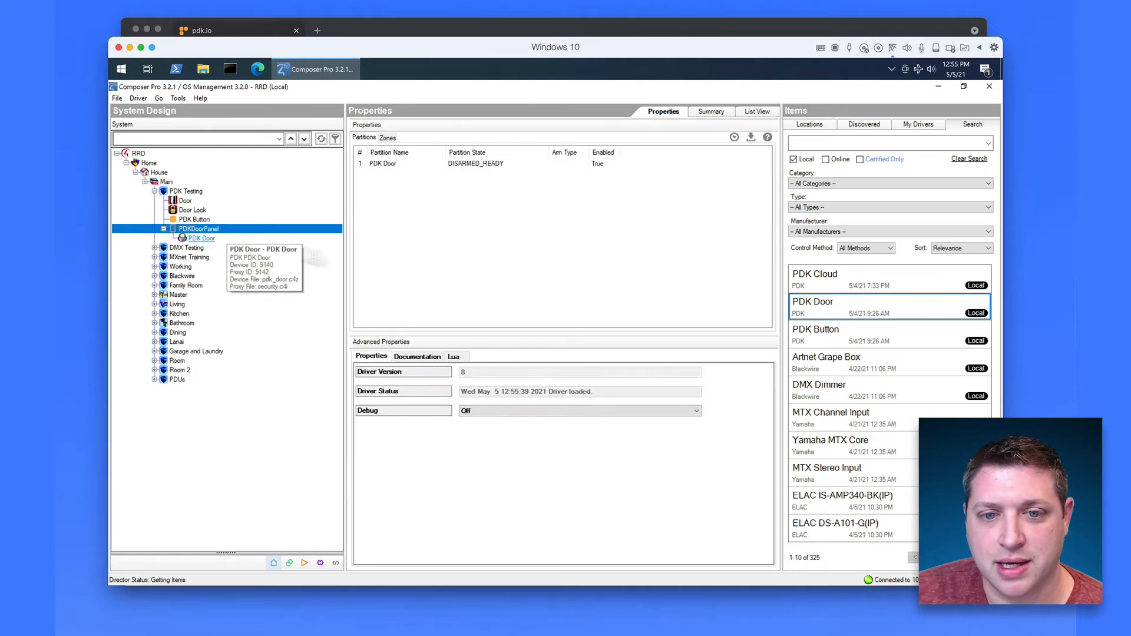
pyautogui.doubleClick(850, 280)
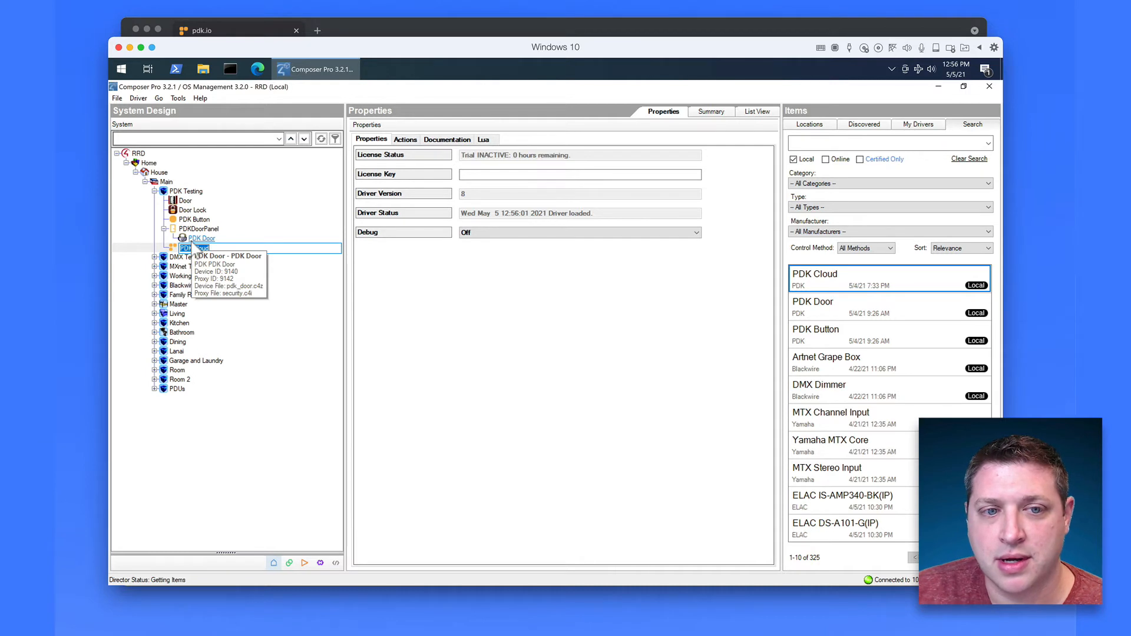
pyautogui.click(172, 248)
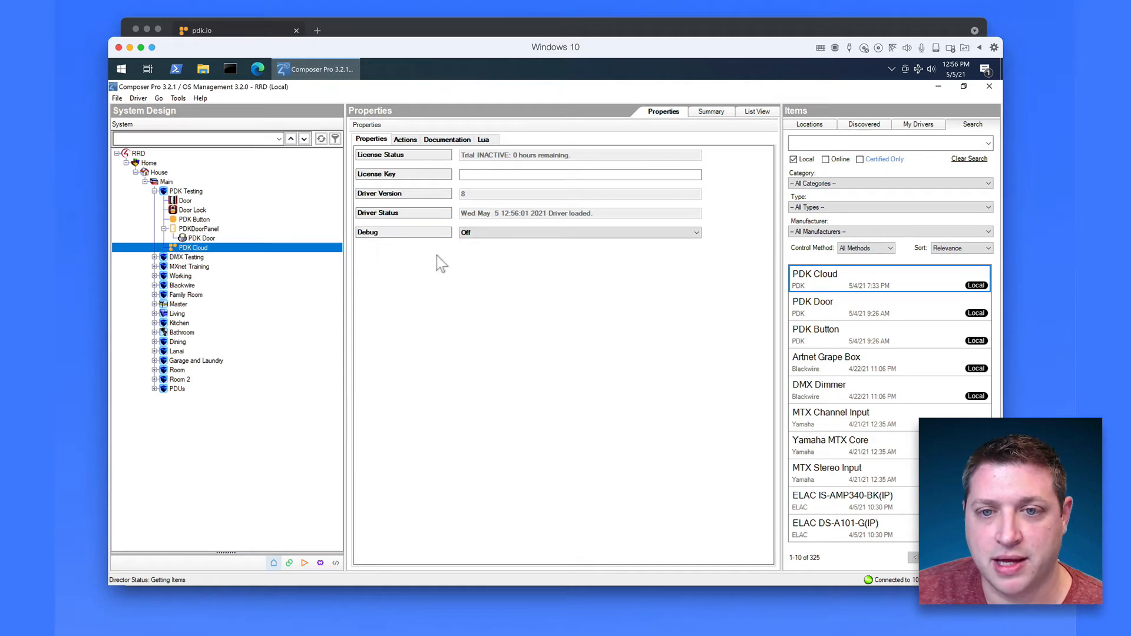
pyautogui.click(492, 174)
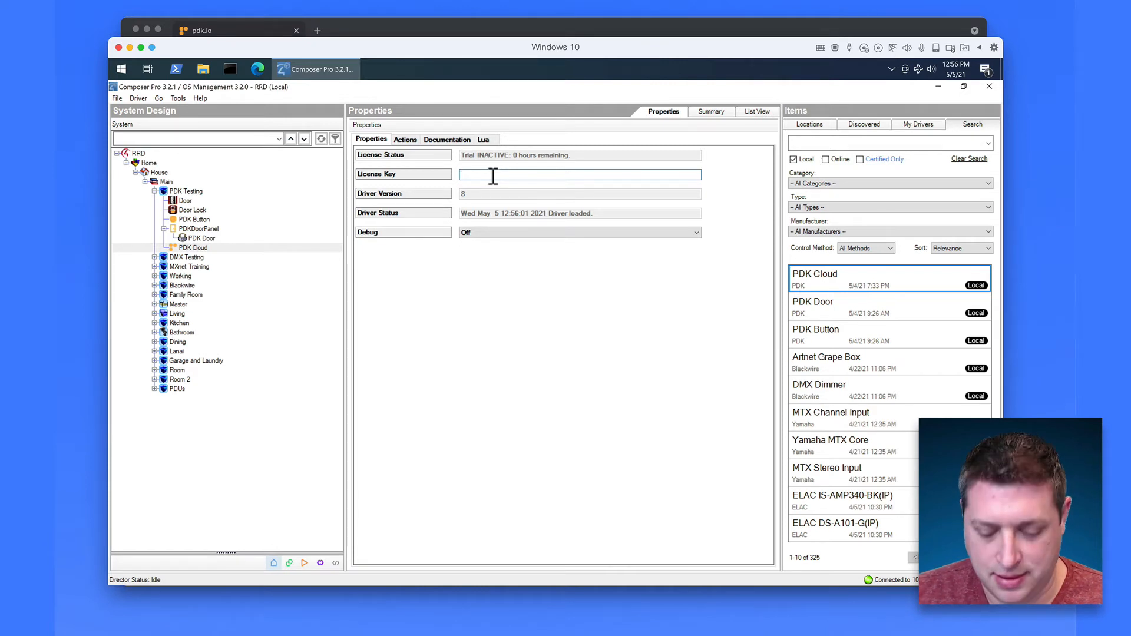
pyautogui.write('DEMO')
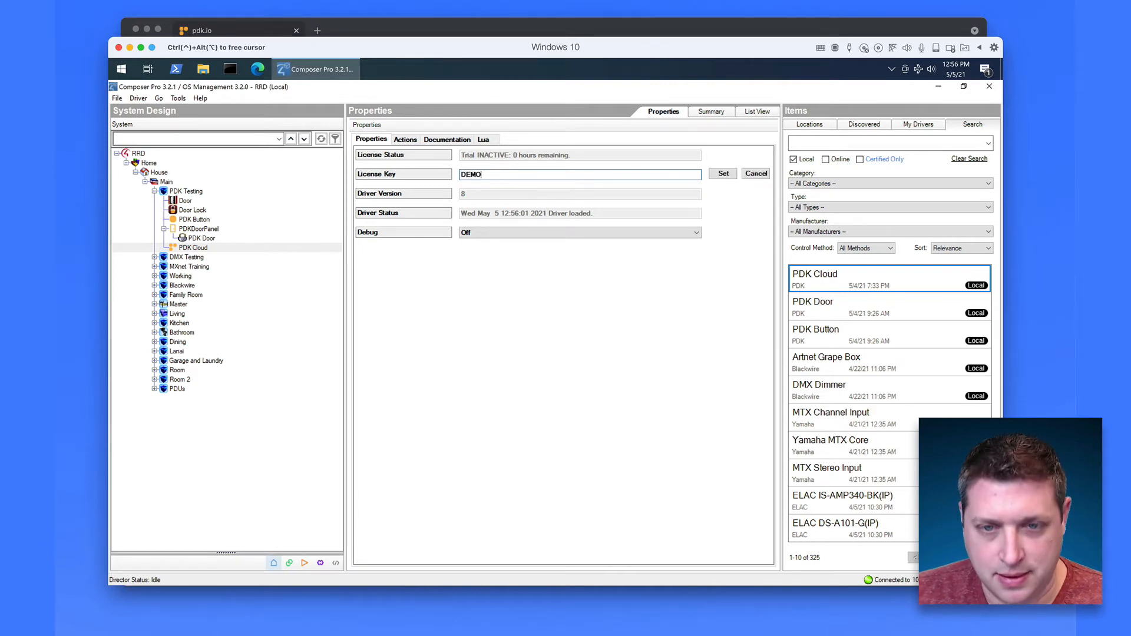
pyautogui.click(723, 174)
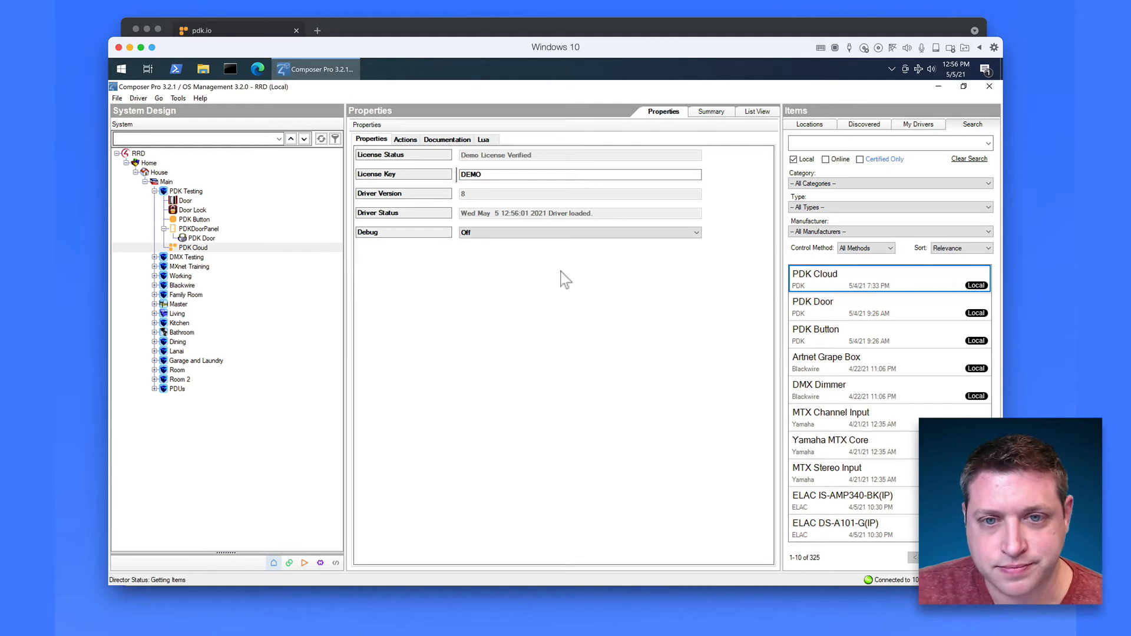
# Step: Run PDK Cloud's first-time setup and copy its Authentication URL for use in pdk.io
pyautogui.click(407, 140)
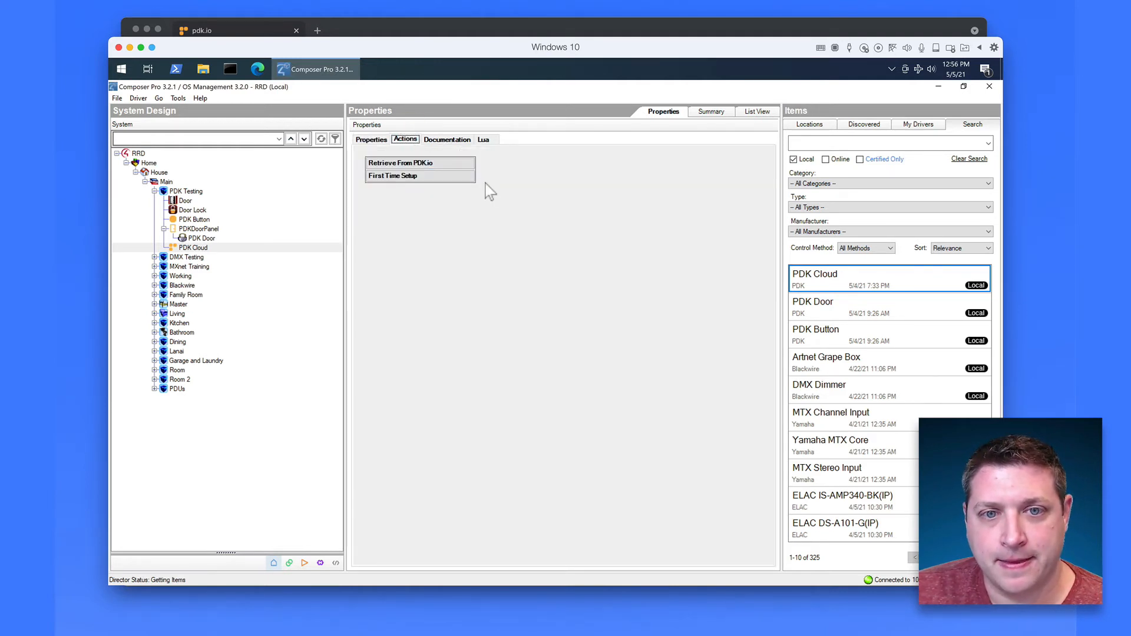
pyautogui.click(416, 178)
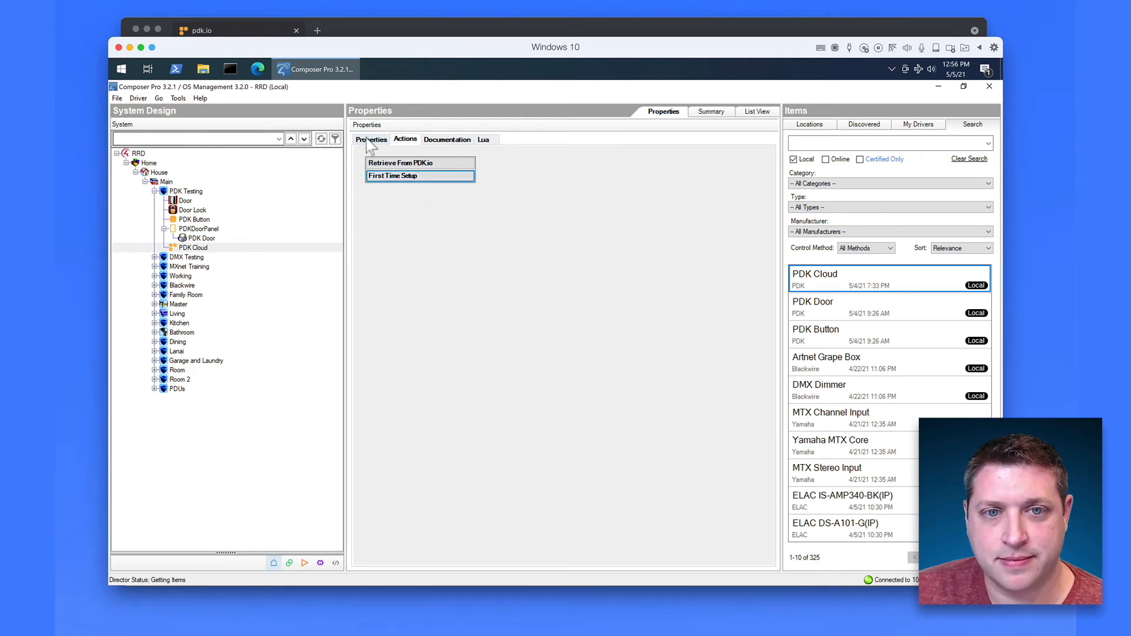
pyautogui.click(368, 141)
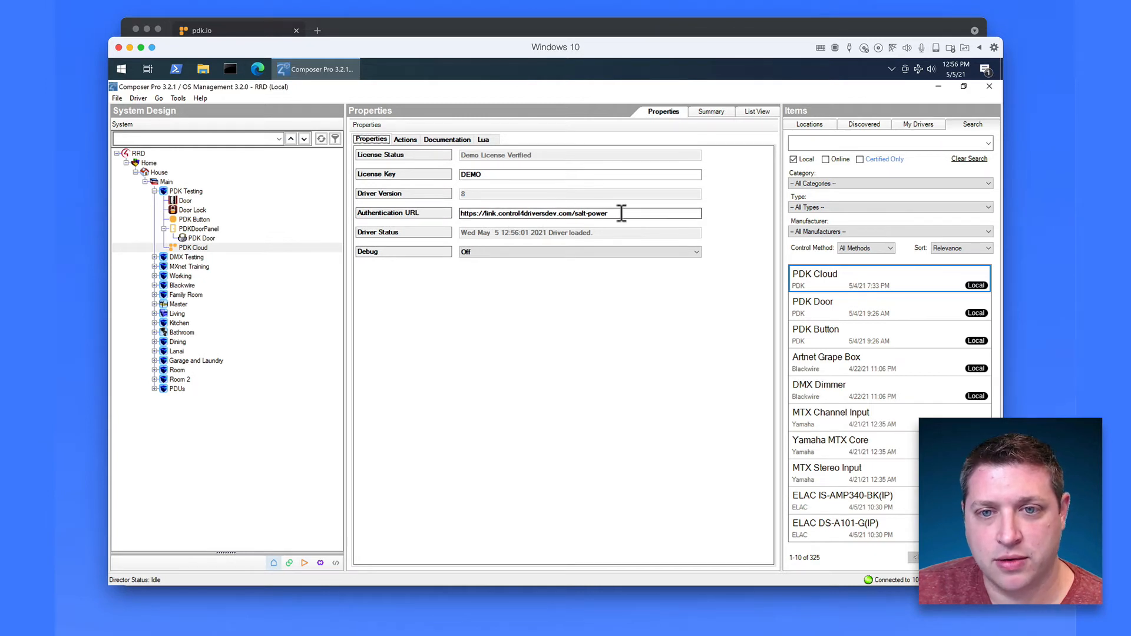
pyautogui.moveTo(621, 214); pyautogui.dragTo(431, 209)
pyautogui.press('super+c')
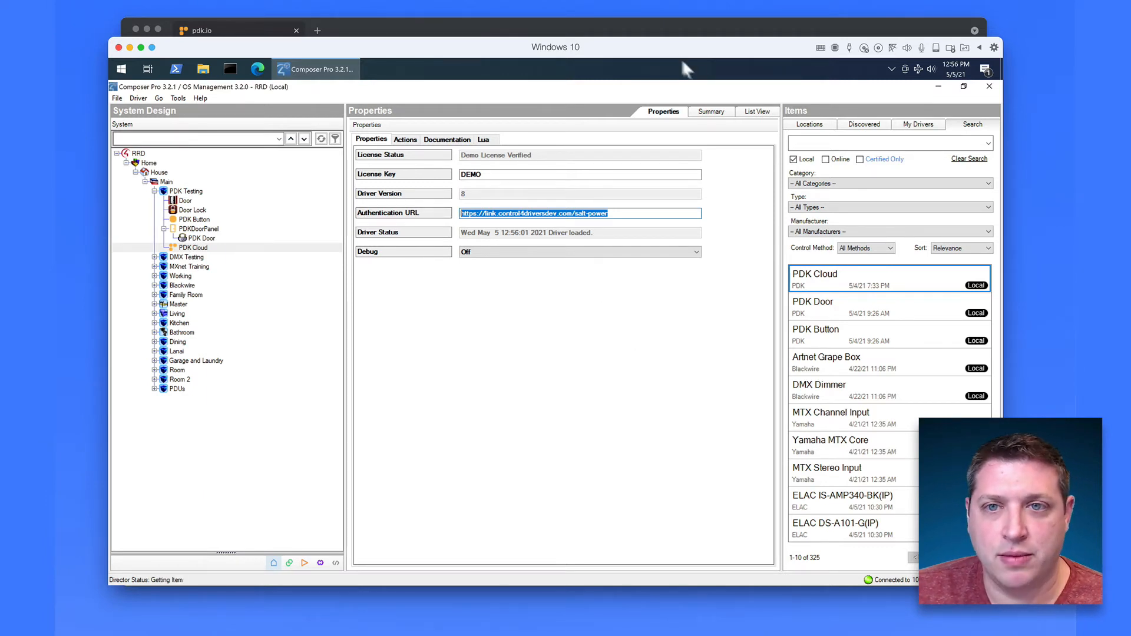
pyautogui.click(657, 30)
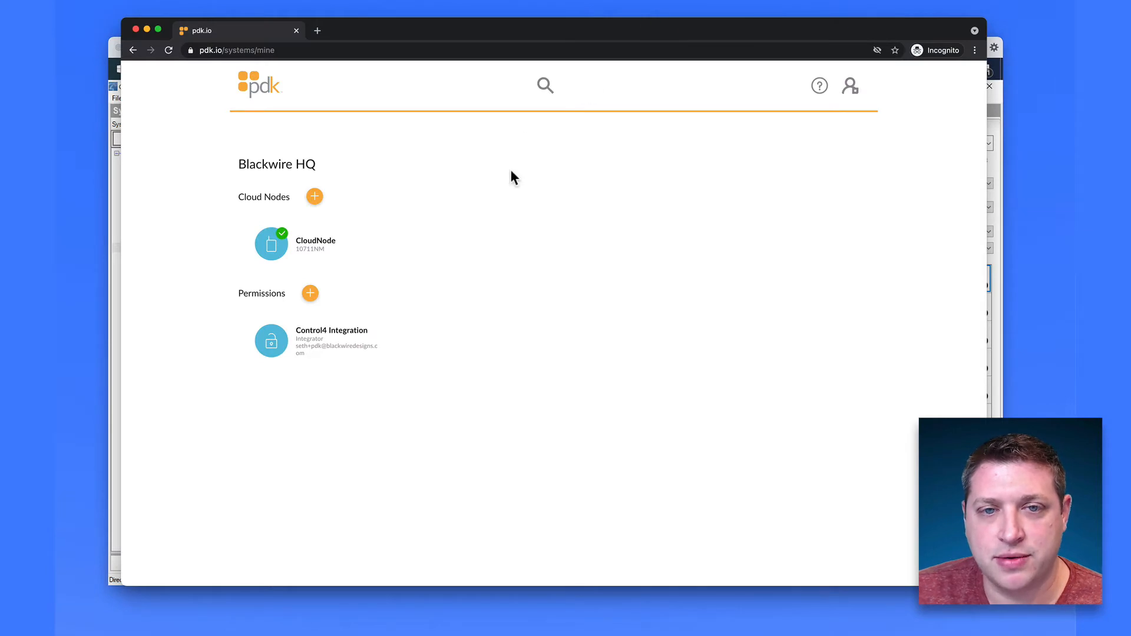
# Step: Open the copied Authentication URL in the browser to authenticate PDK Cloud, then return to Composer Pro
pyautogui.click(309, 51)
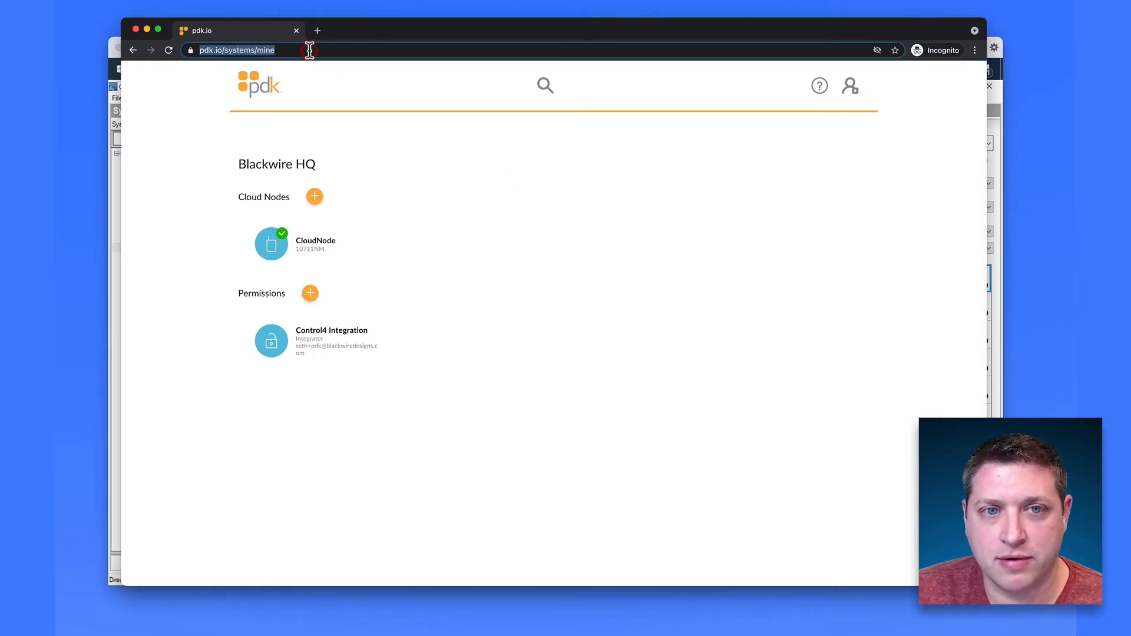
pyautogui.press('super+v')
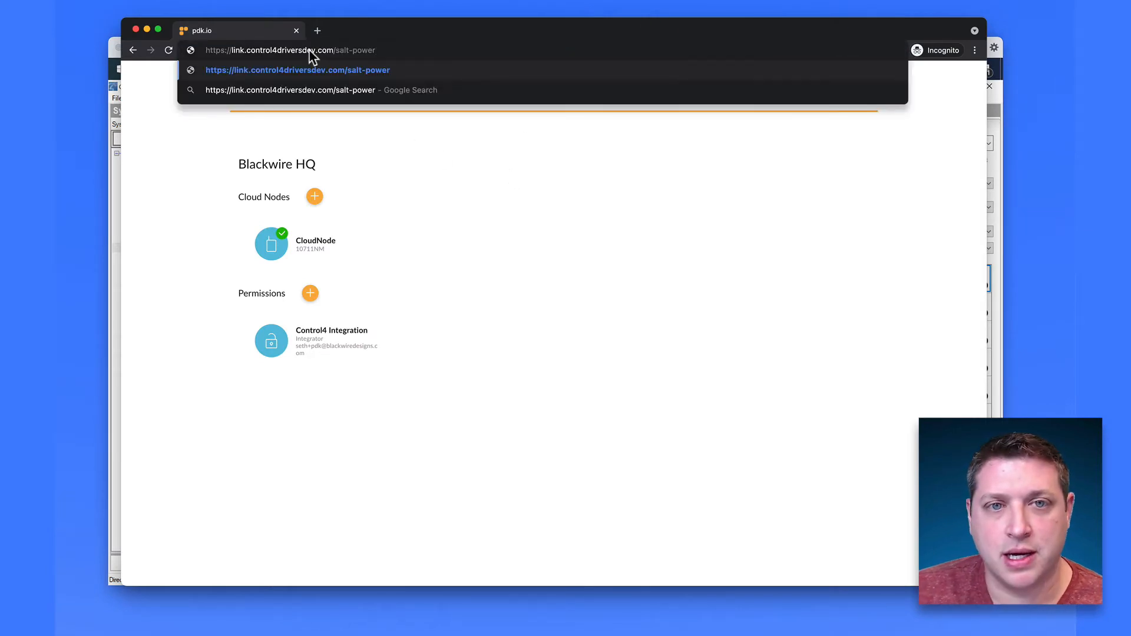
pyautogui.press('Return')
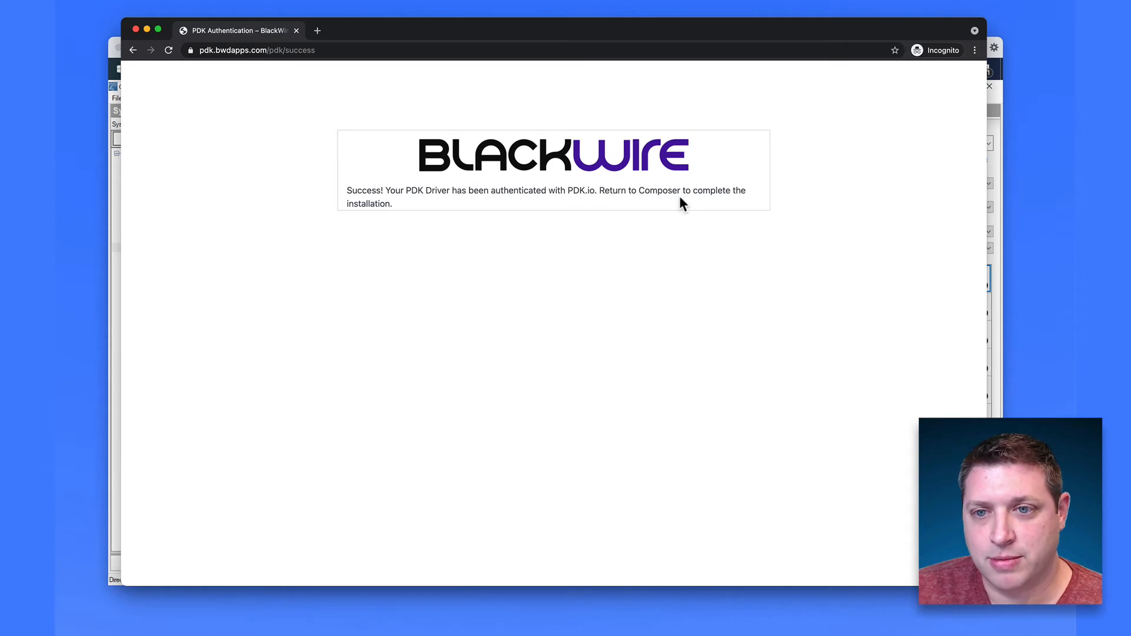
pyautogui.click(110, 367)
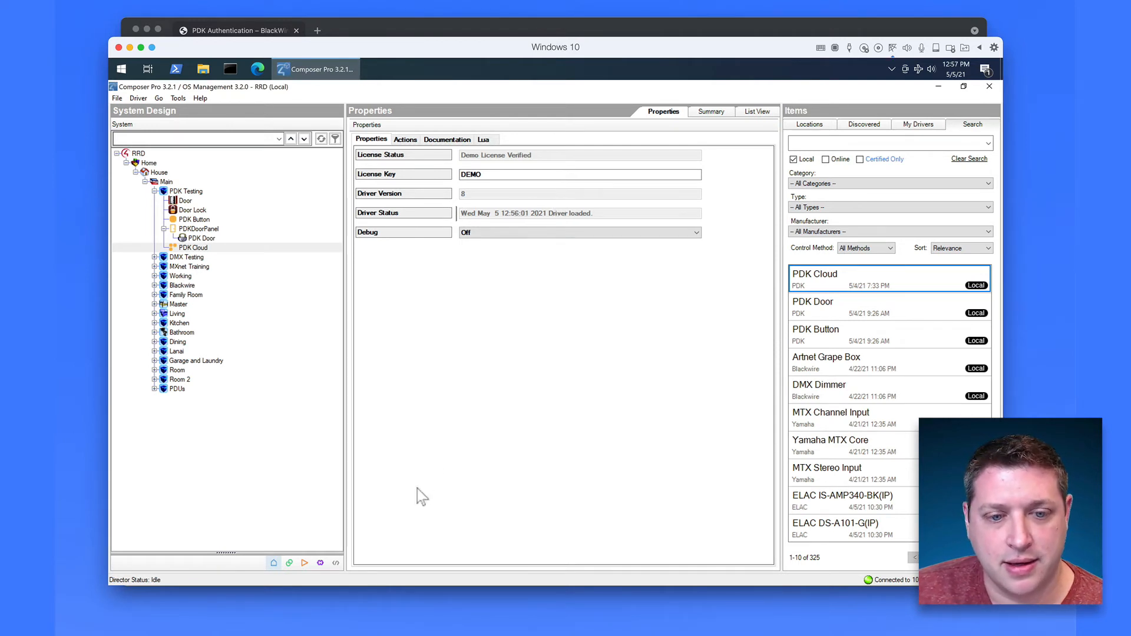
# Step: Show PDK Cloud's connections and review its Front Door relay, DPS and REX outputs
pyautogui.click(289, 563)
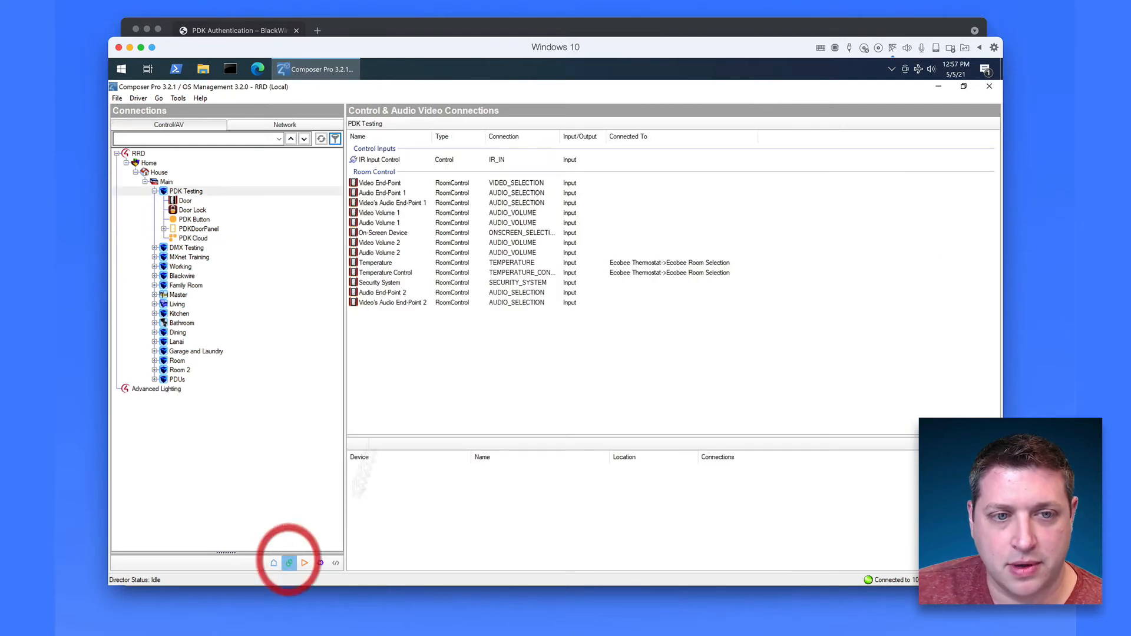
pyautogui.click(200, 238)
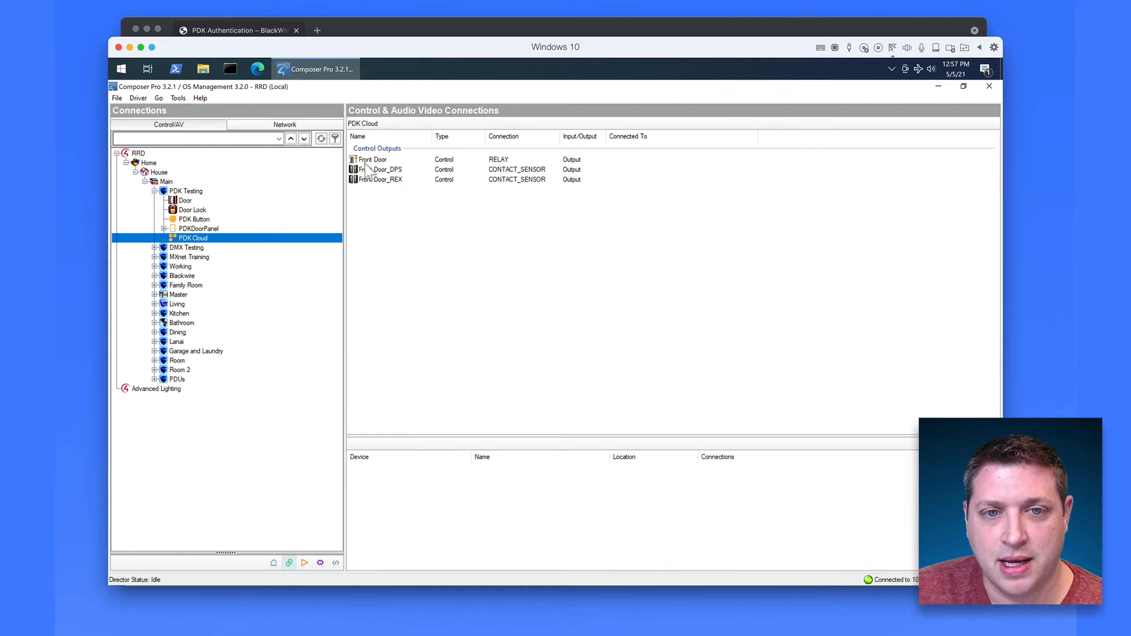
pyautogui.click(382, 162)
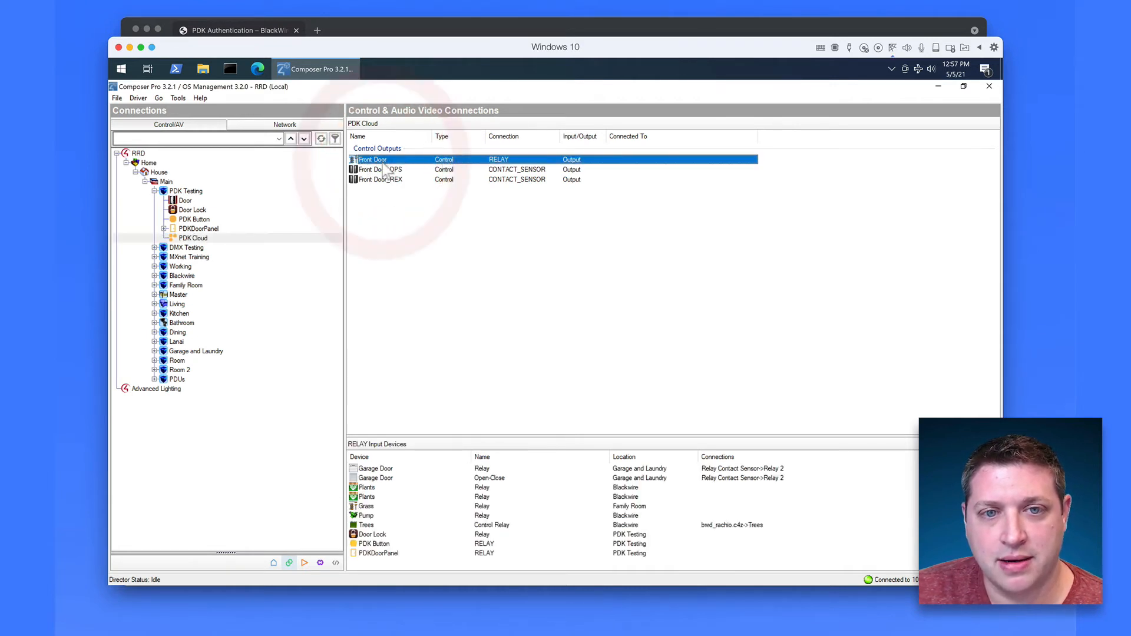
pyautogui.click(401, 170)
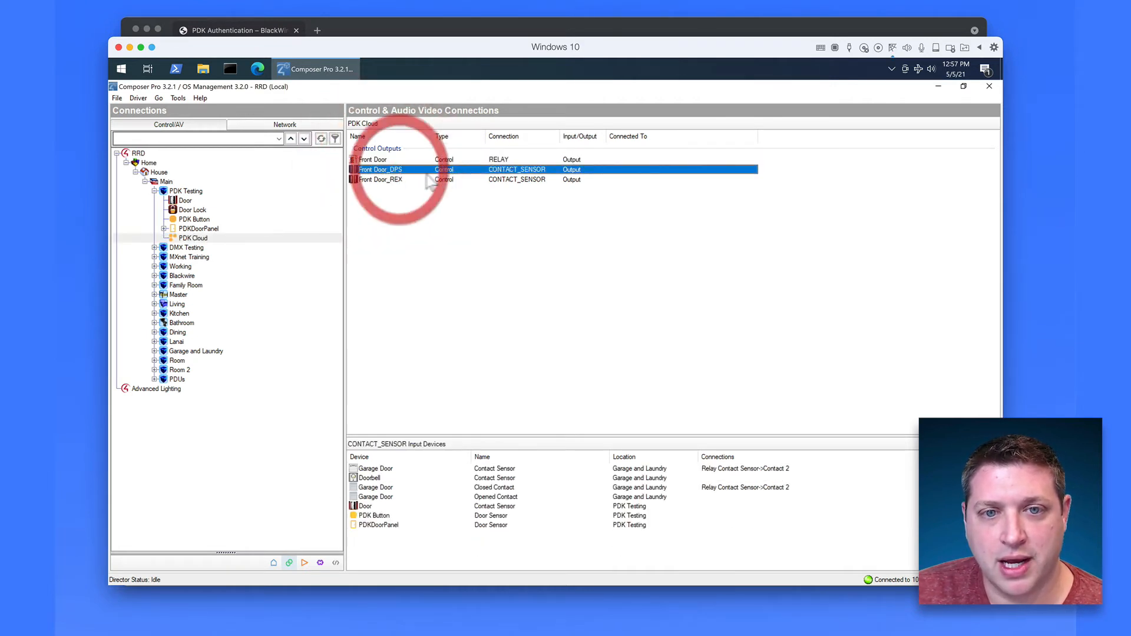
pyautogui.click(409, 180)
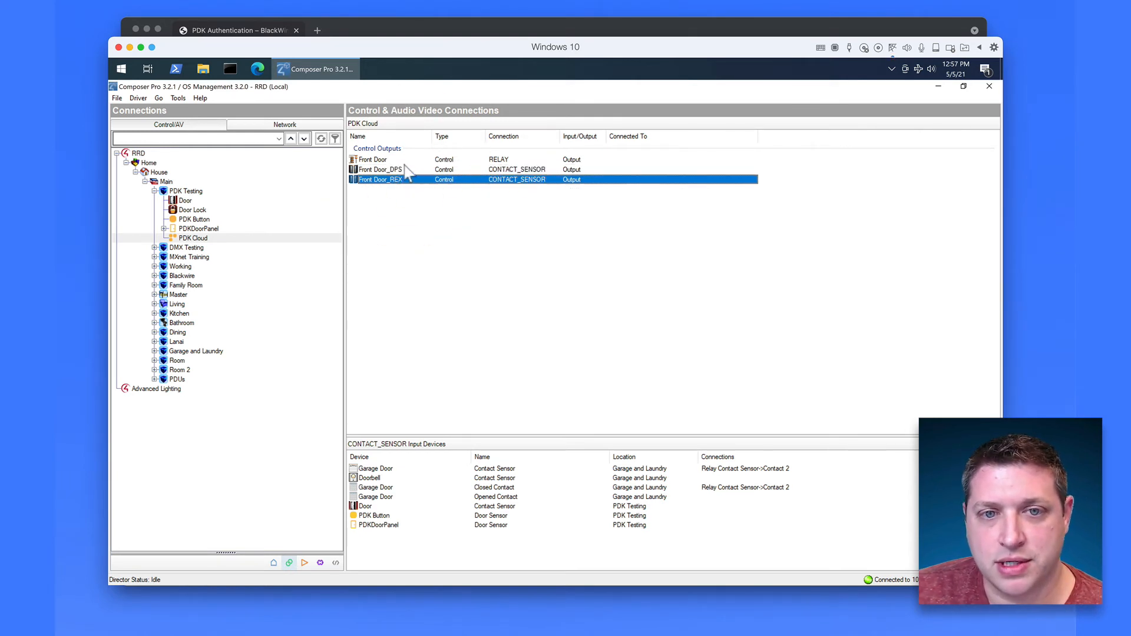
pyautogui.click(399, 160)
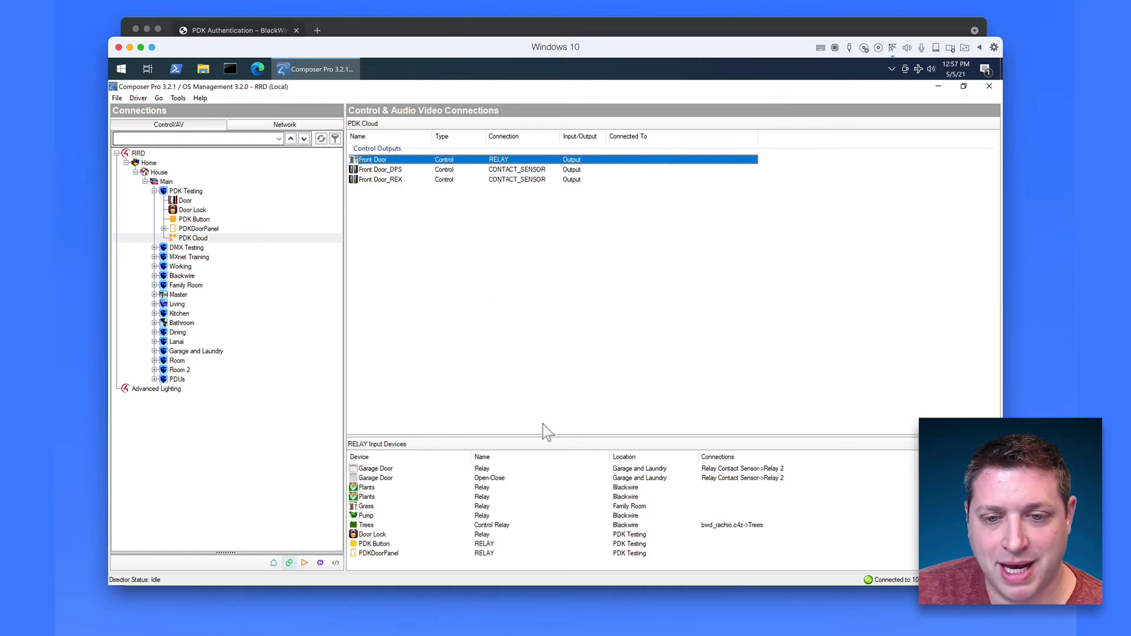
pyautogui.moveTo(543, 437); pyautogui.dragTo(533, 226)
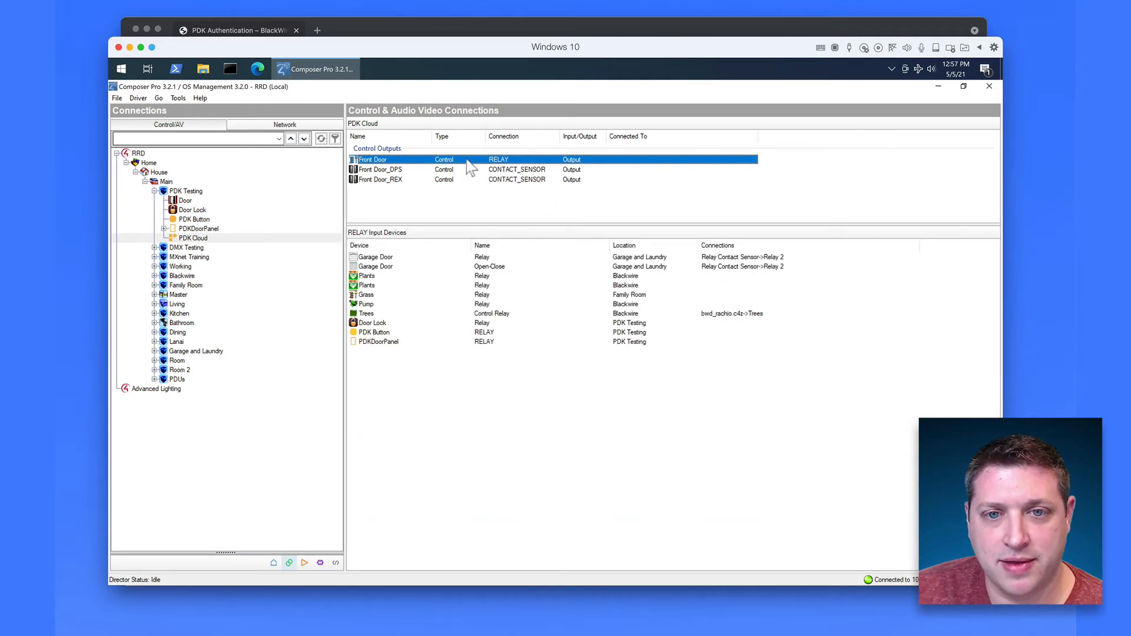
# Step: Connect the Front Door relay to PDKDoorPanel, PDK Button and Door Lock
pyautogui.moveTo(465, 159); pyautogui.dragTo(501, 345)
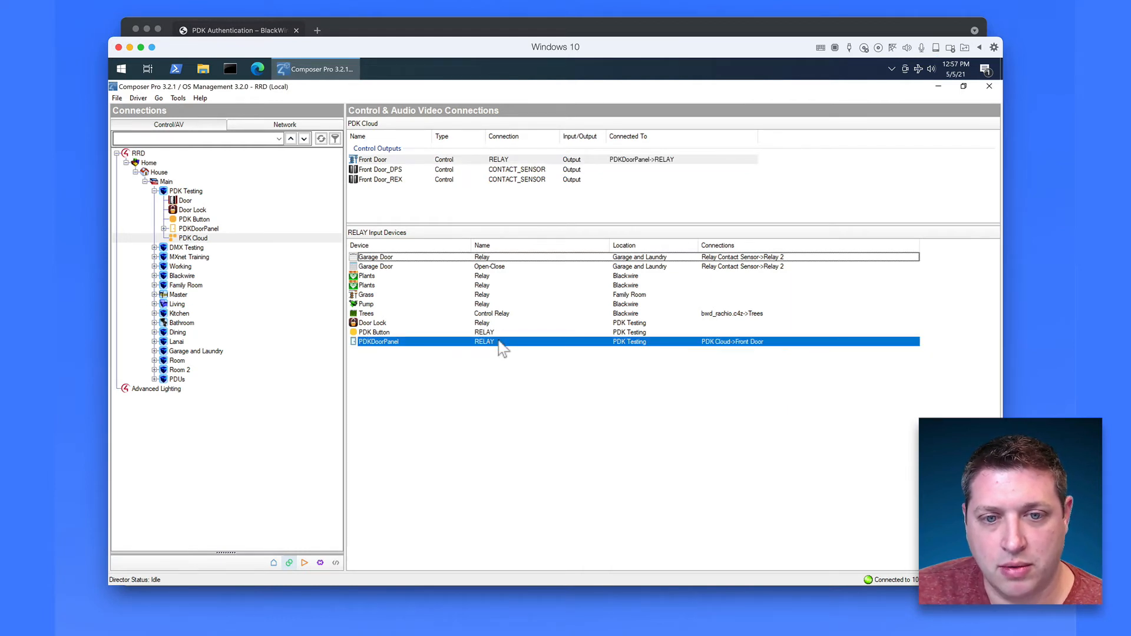
pyautogui.moveTo(446, 161); pyautogui.dragTo(475, 336)
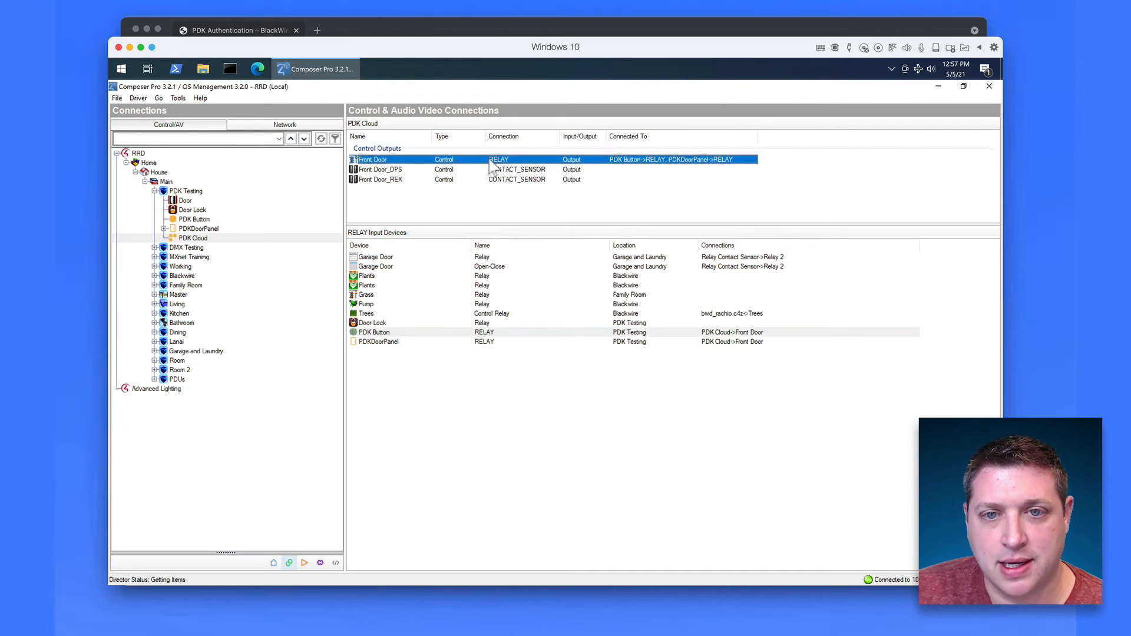
pyautogui.moveTo(488, 157); pyautogui.dragTo(491, 324)
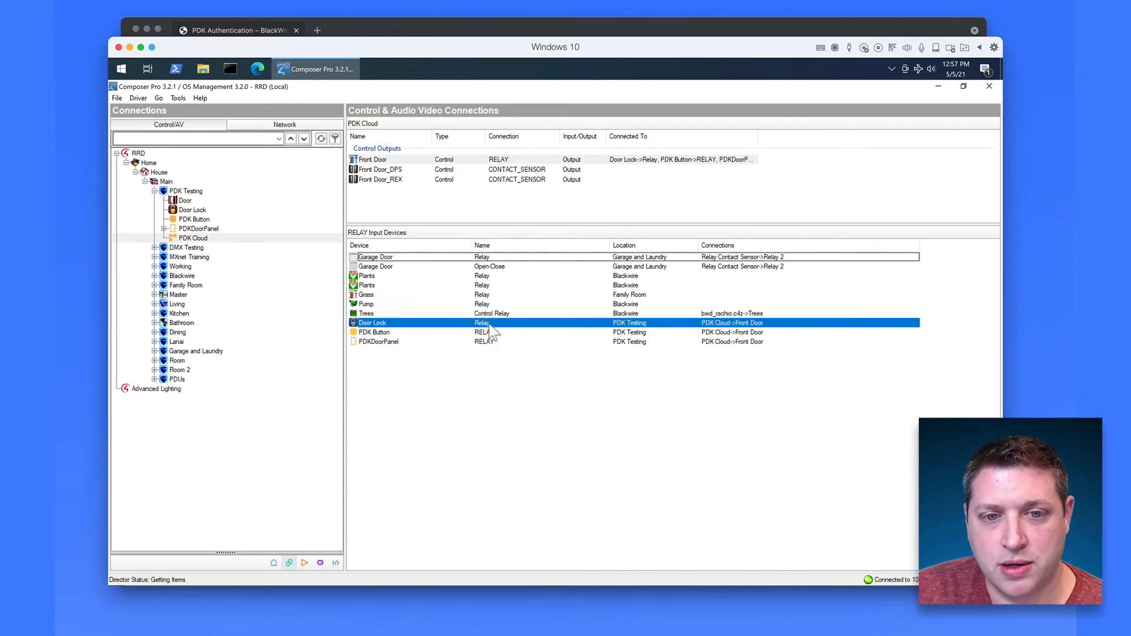
pyautogui.click(416, 170)
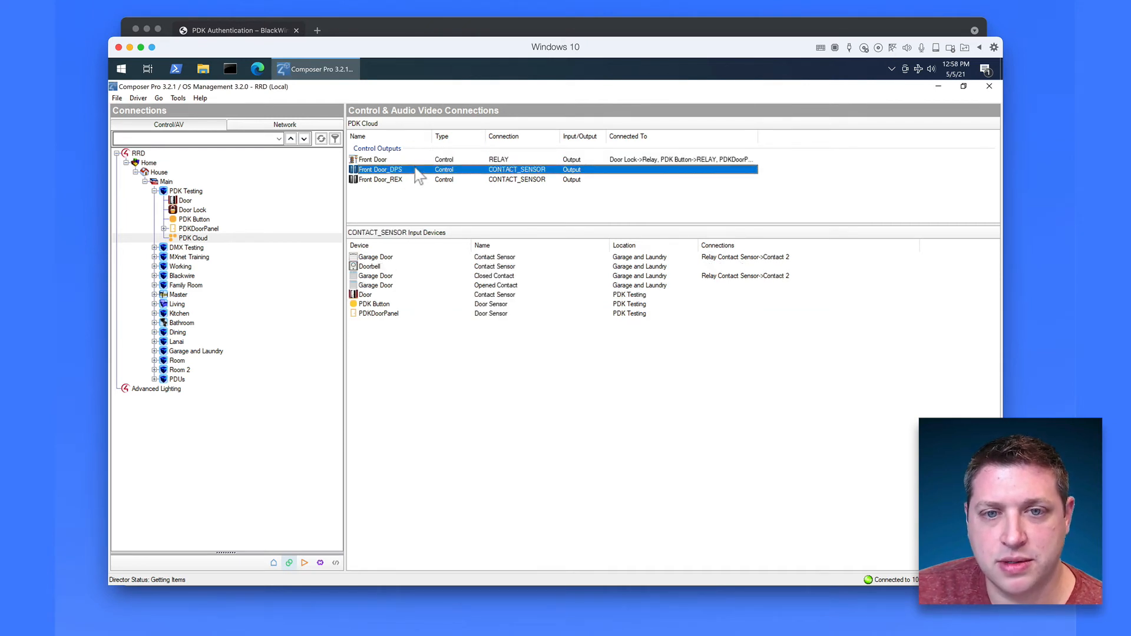
# Step: Connect Front Door_DPS to the PDKDoorPanel, PDK Button and Door contact sensor inputs
pyautogui.moveTo(418, 175); pyautogui.dragTo(442, 322)
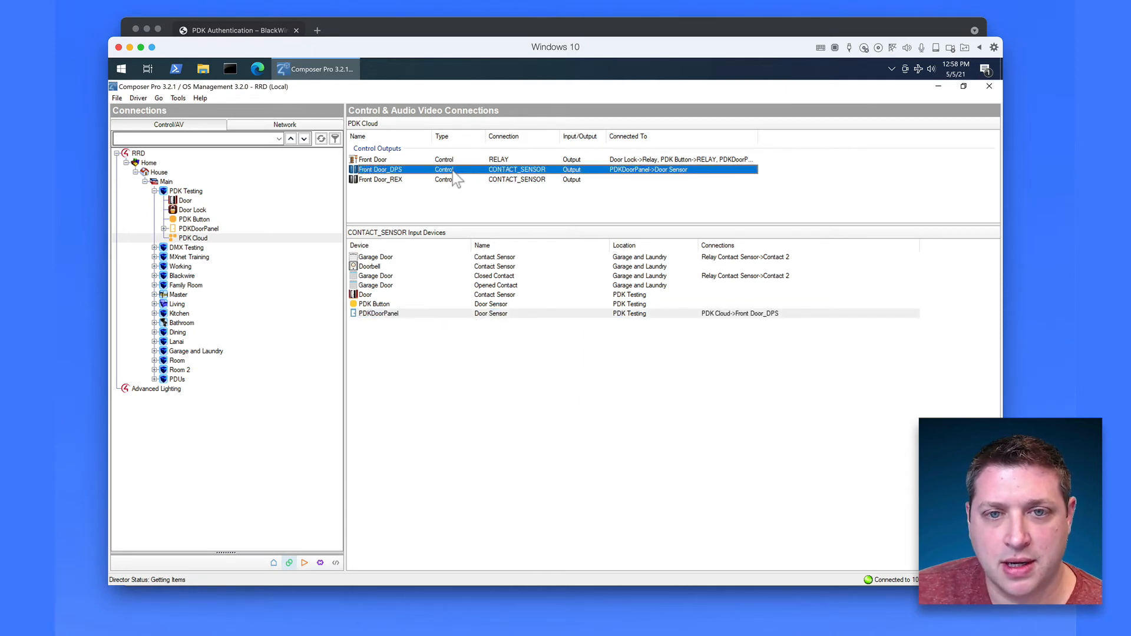
pyautogui.moveTo(449, 170); pyautogui.dragTo(470, 306)
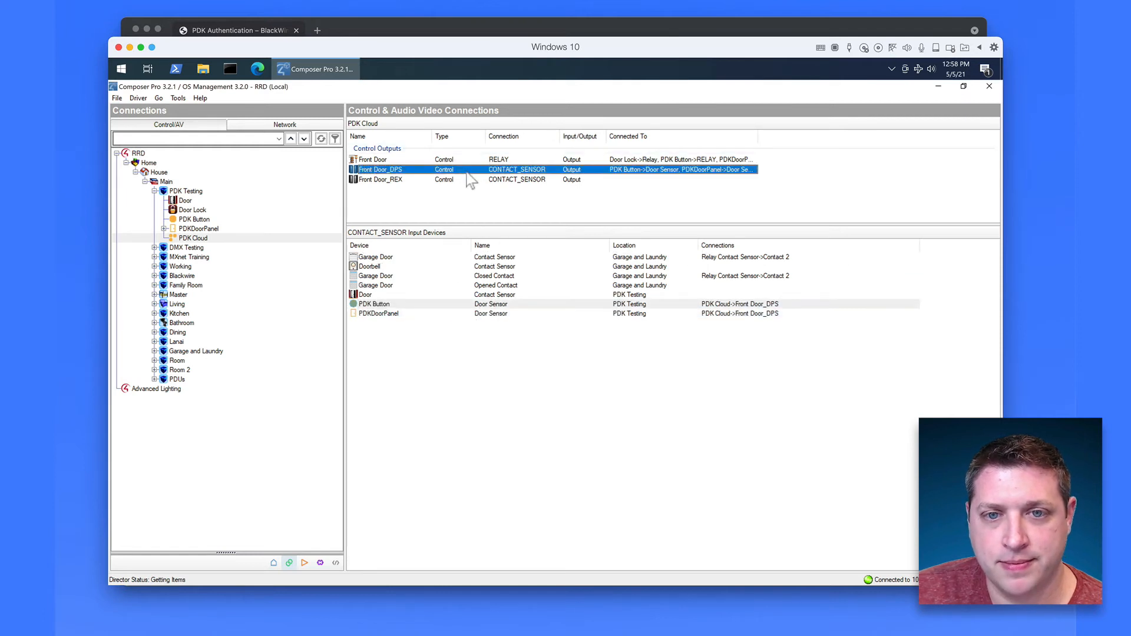
pyautogui.moveTo(467, 172); pyautogui.dragTo(472, 298)
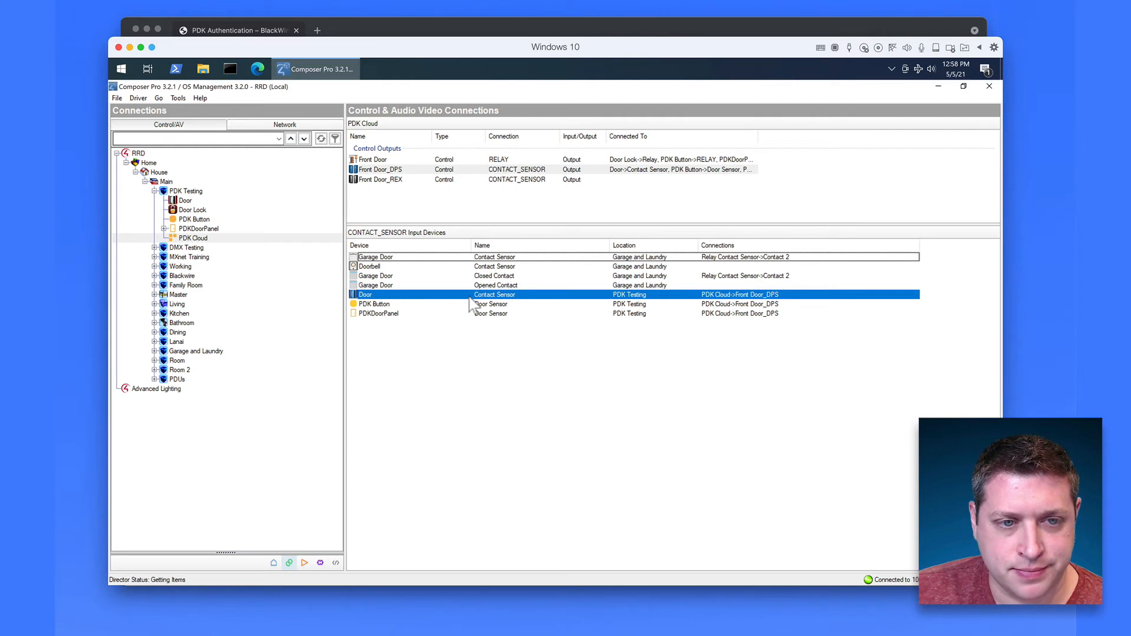
pyautogui.click(185, 192)
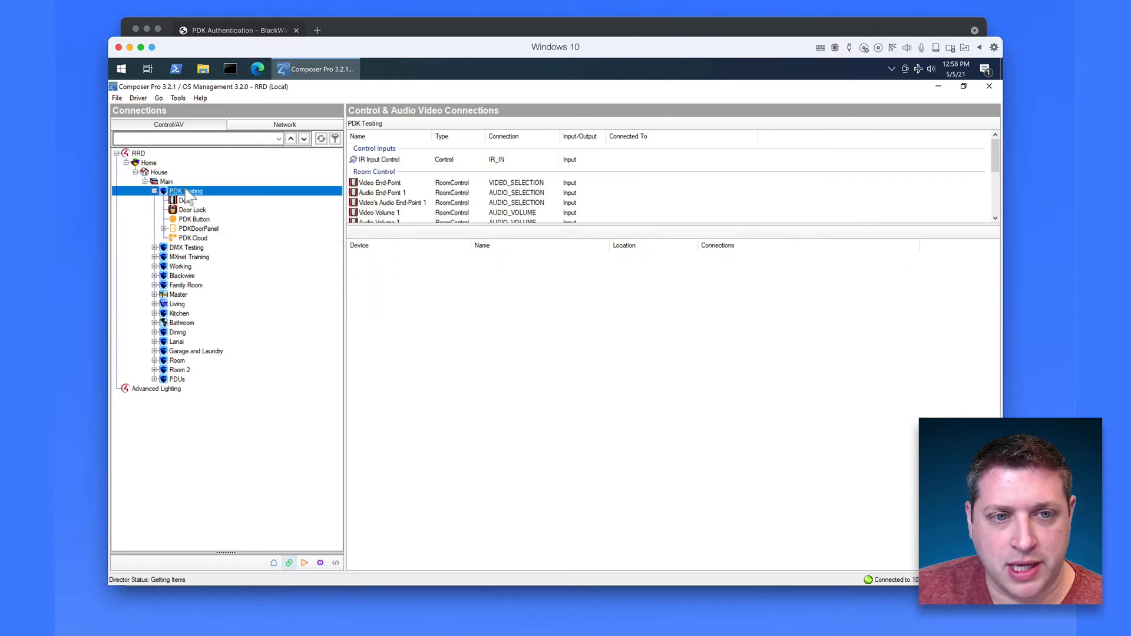
# Step: Make PDK Door and PDK Button visible in PDK Testing's Security navigator menu, then refresh navigators
pyautogui.click(273, 563)
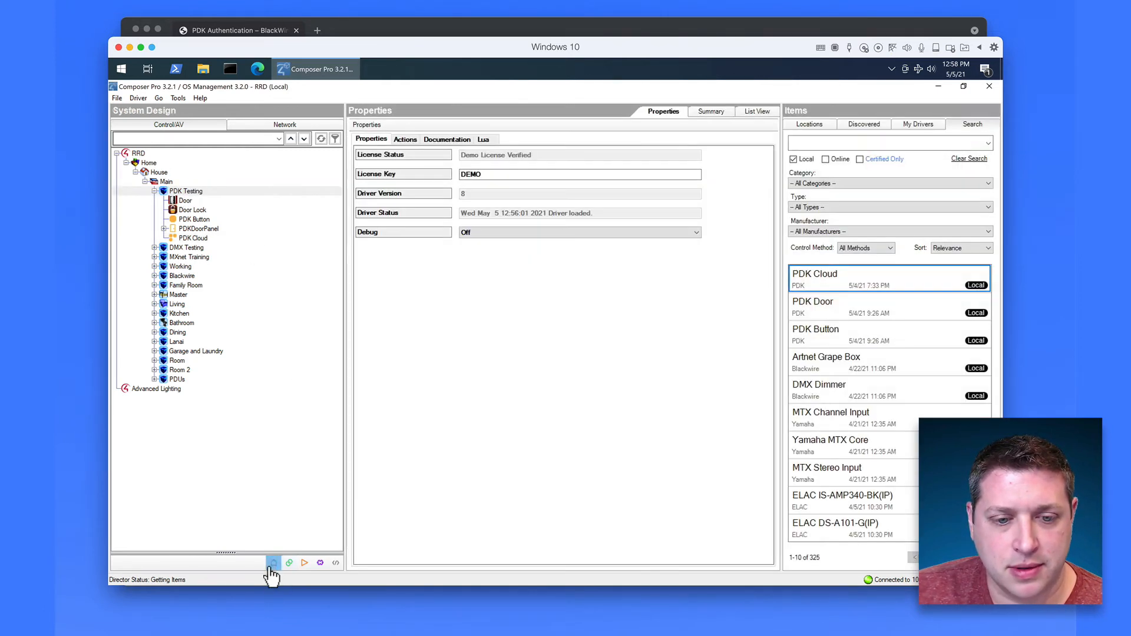
pyautogui.click(185, 191)
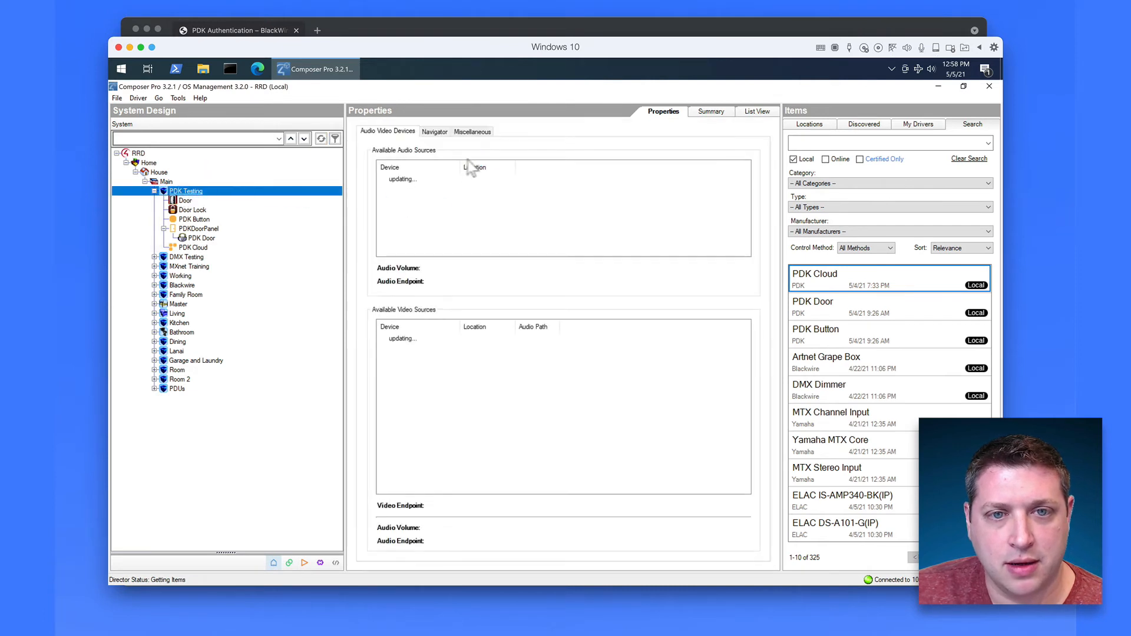
pyautogui.click(435, 132)
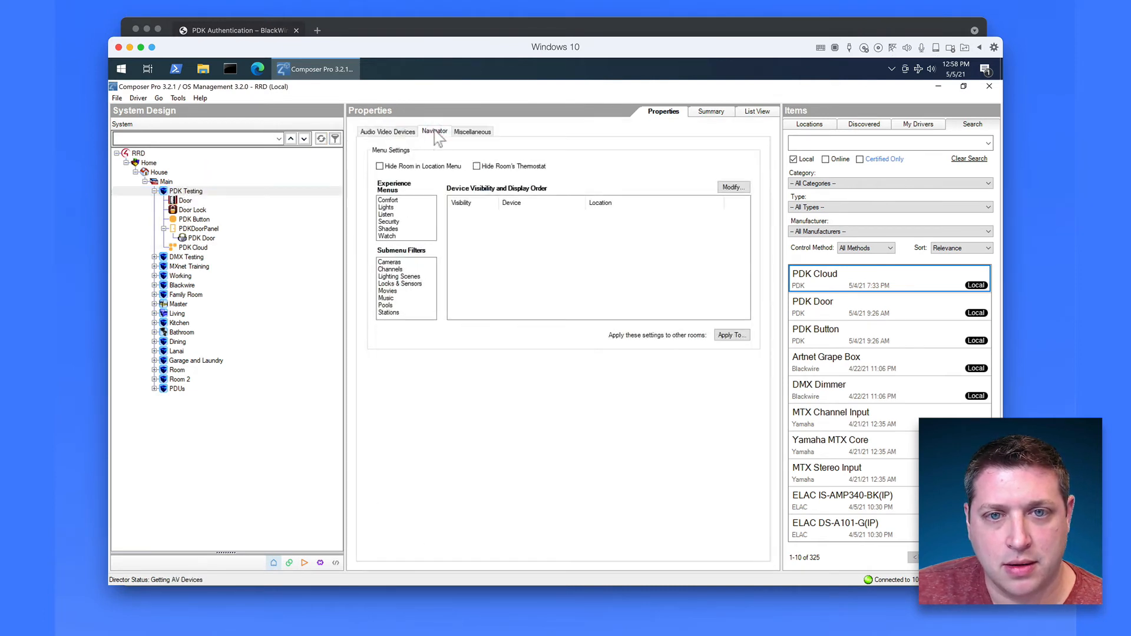
pyautogui.click(390, 222)
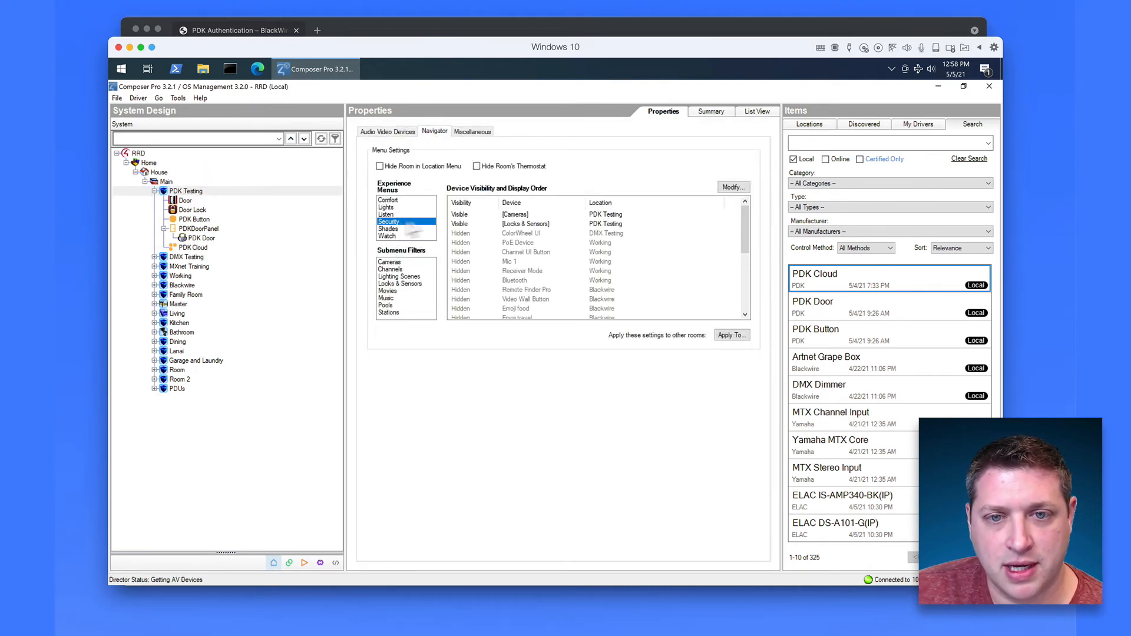
pyautogui.click(733, 187)
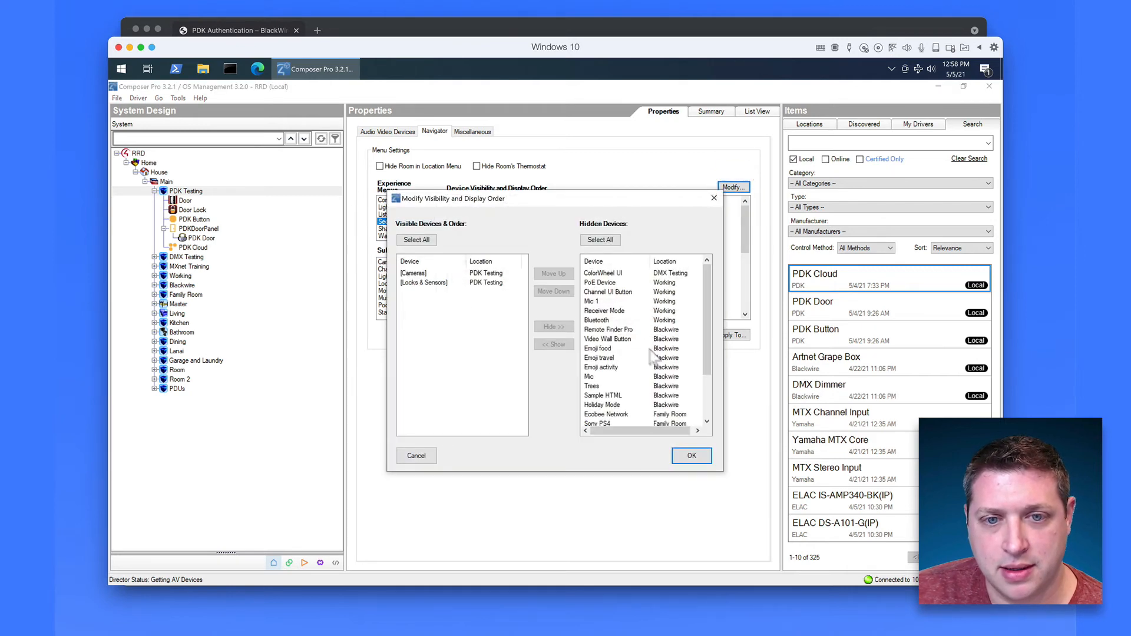
pyautogui.scroll(-2, 677, 283)
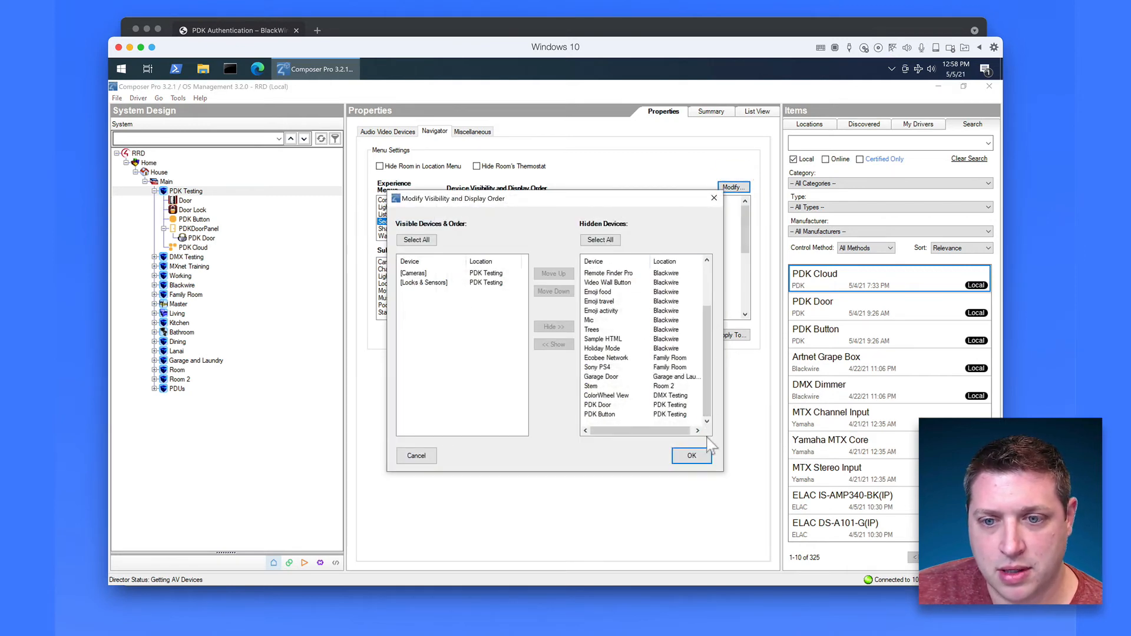
pyautogui.click(599, 405)
pyautogui.keyDown('shift'); pyautogui.click(600, 414); pyautogui.keyUp('shift')
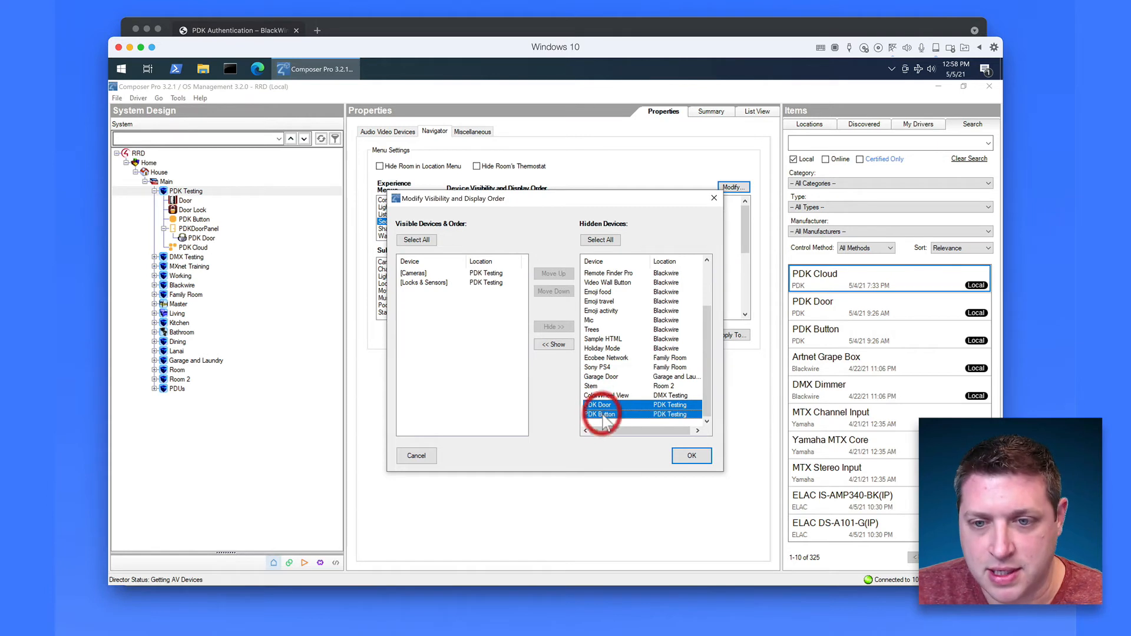
pyautogui.click(554, 345)
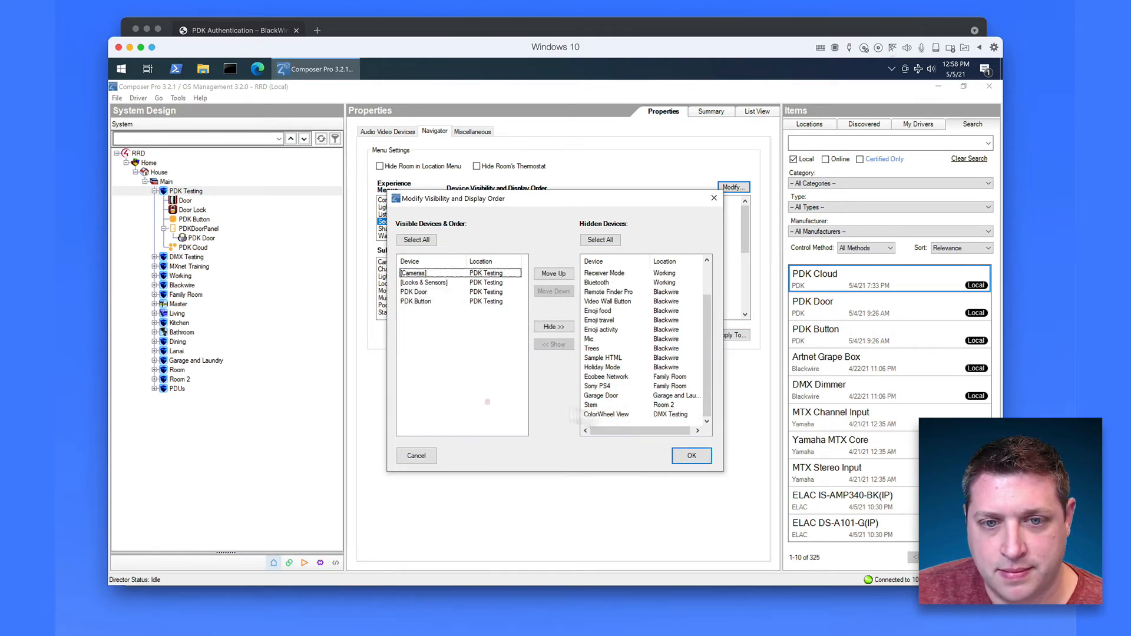
pyautogui.click(692, 456)
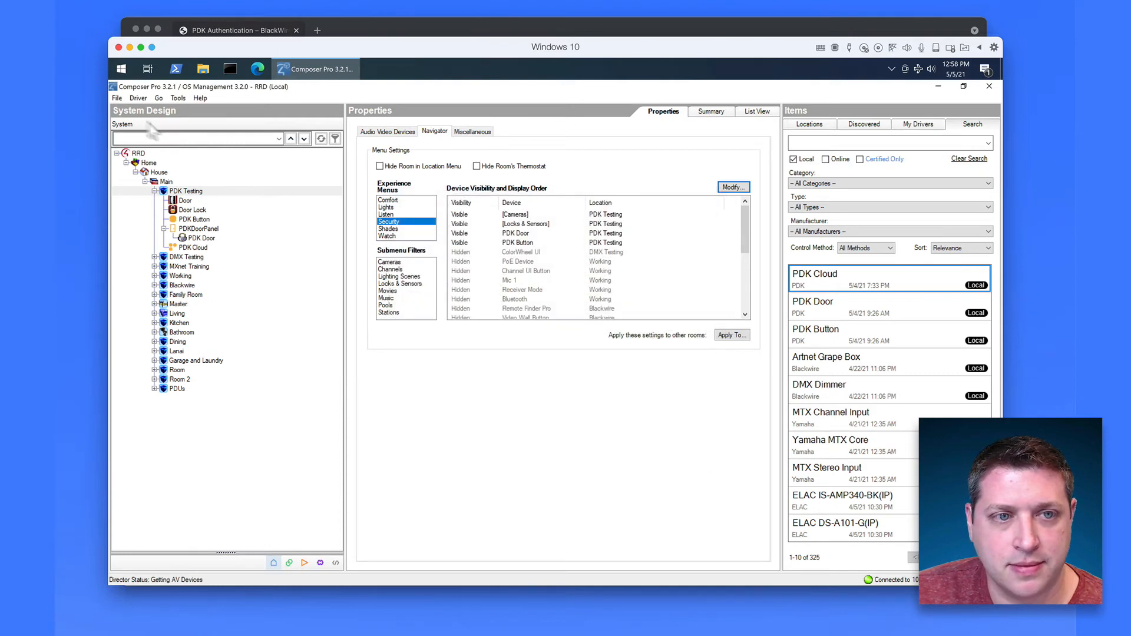
pyautogui.click(116, 98)
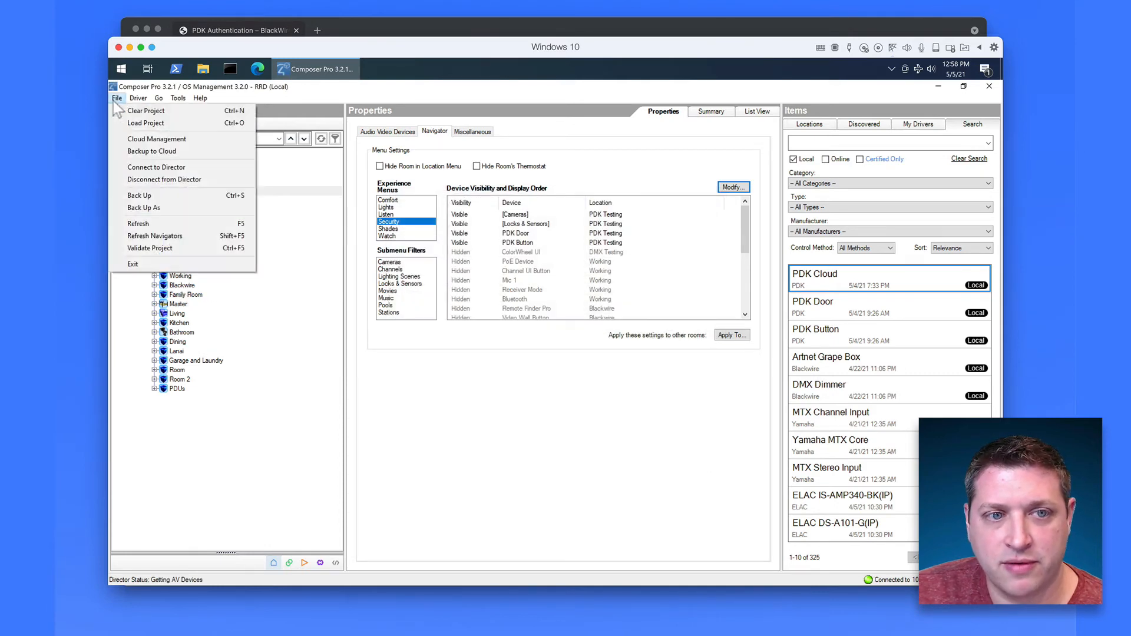
pyautogui.click(184, 237)
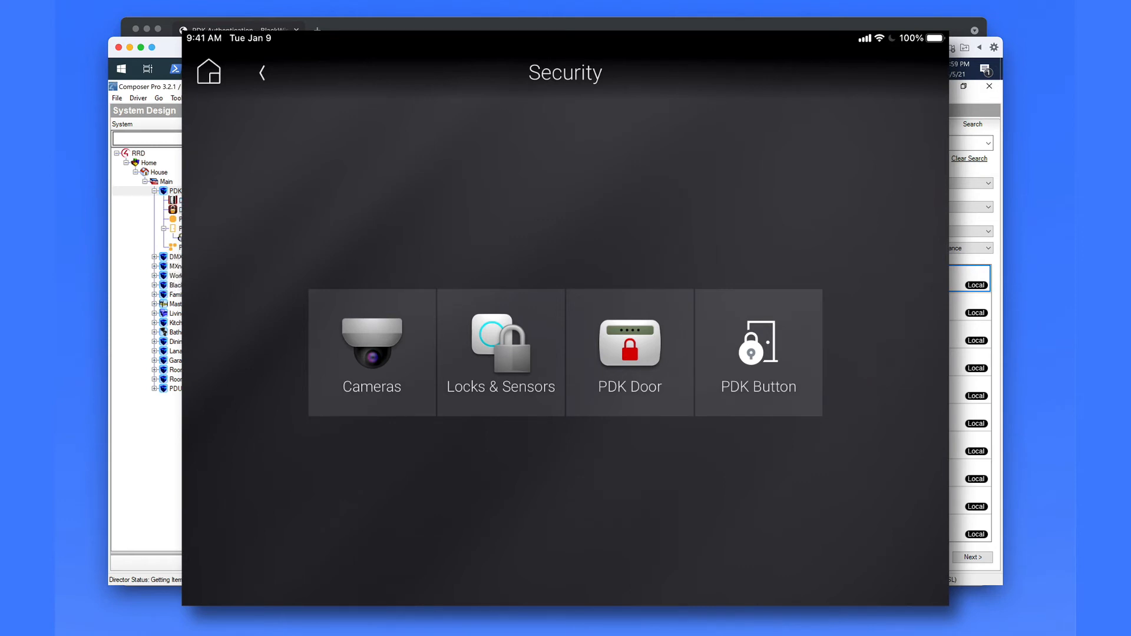
# Step: Open Locks & Sensors in the Control4 app and operate the Door Lock
pyautogui.click(501, 352)
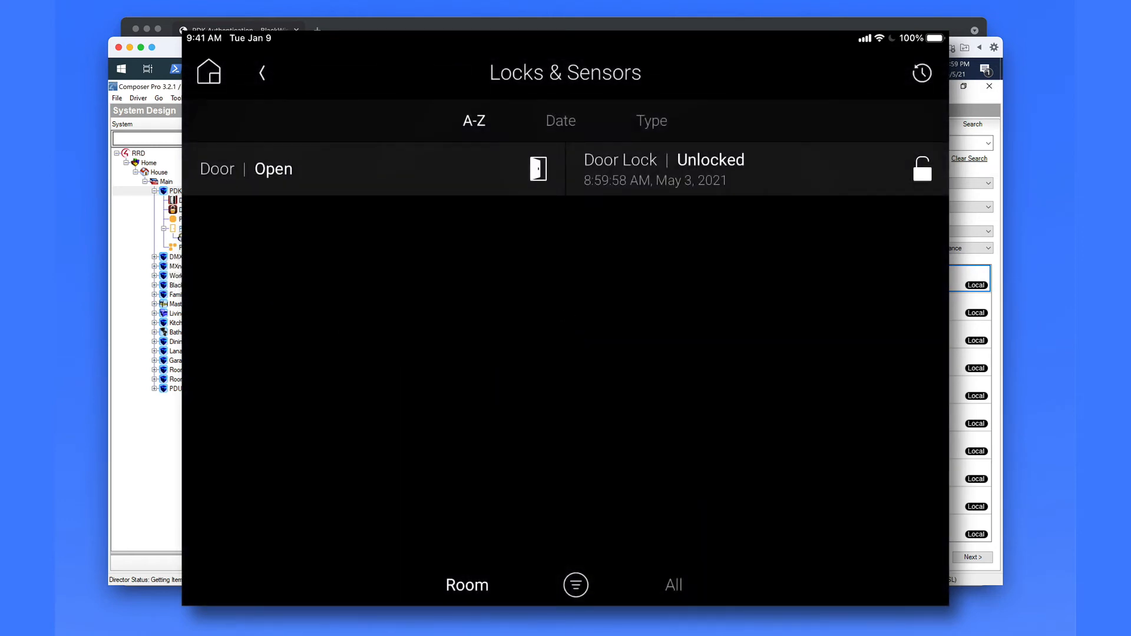
pyautogui.click(193, 247)
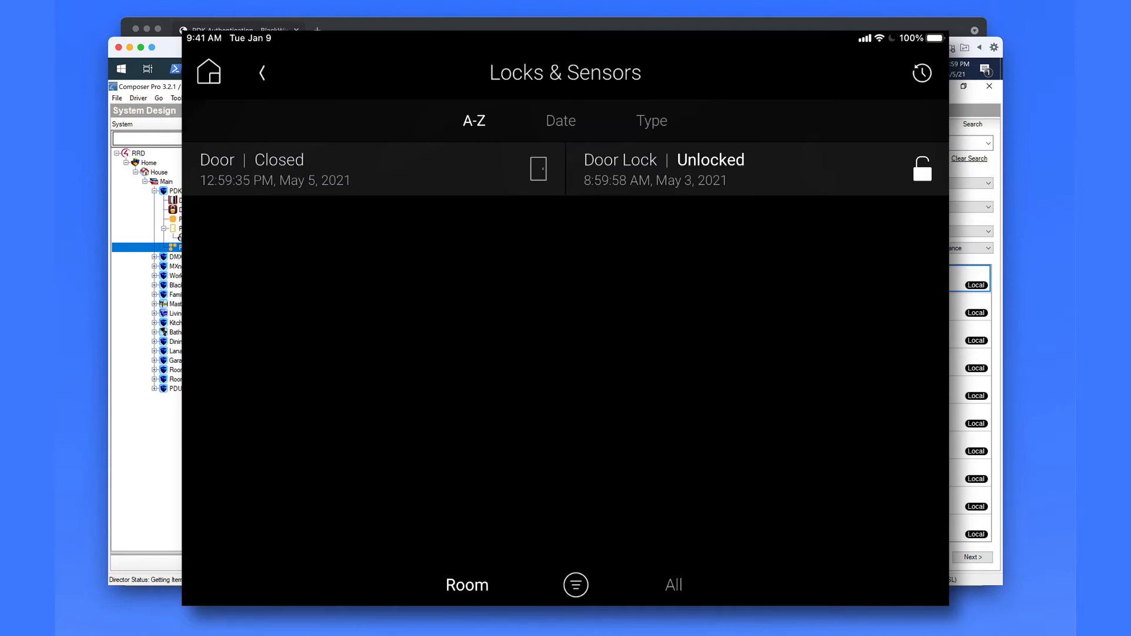
pyautogui.click(757, 169)
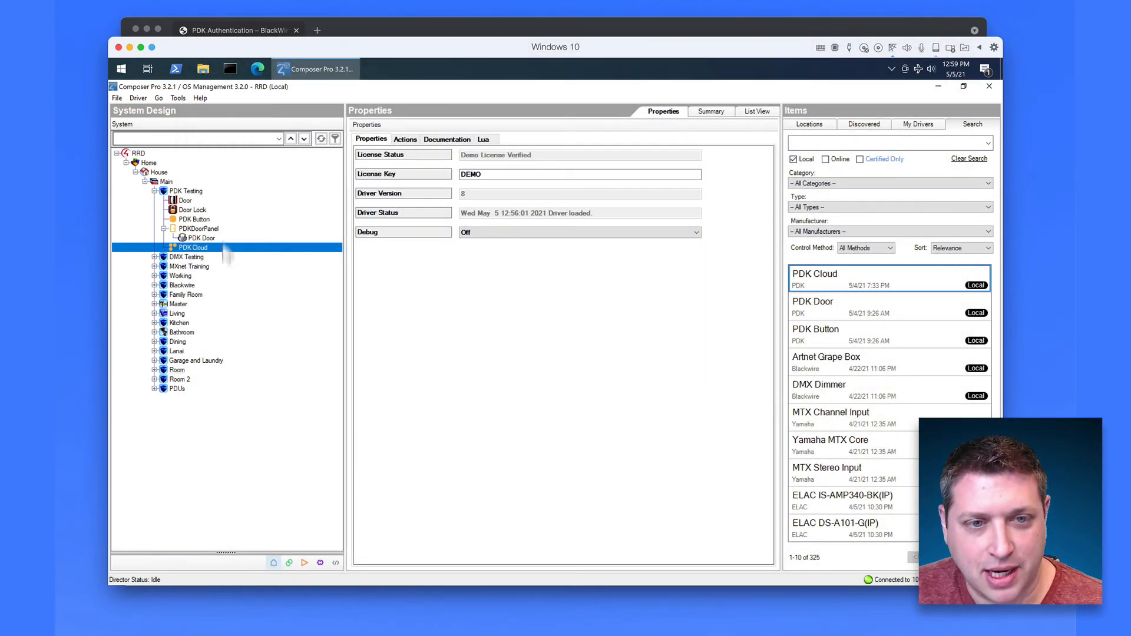
# Step: Turn on Invert Relay for the Door Lock relay, then select the PDK Button device
pyautogui.click(199, 210)
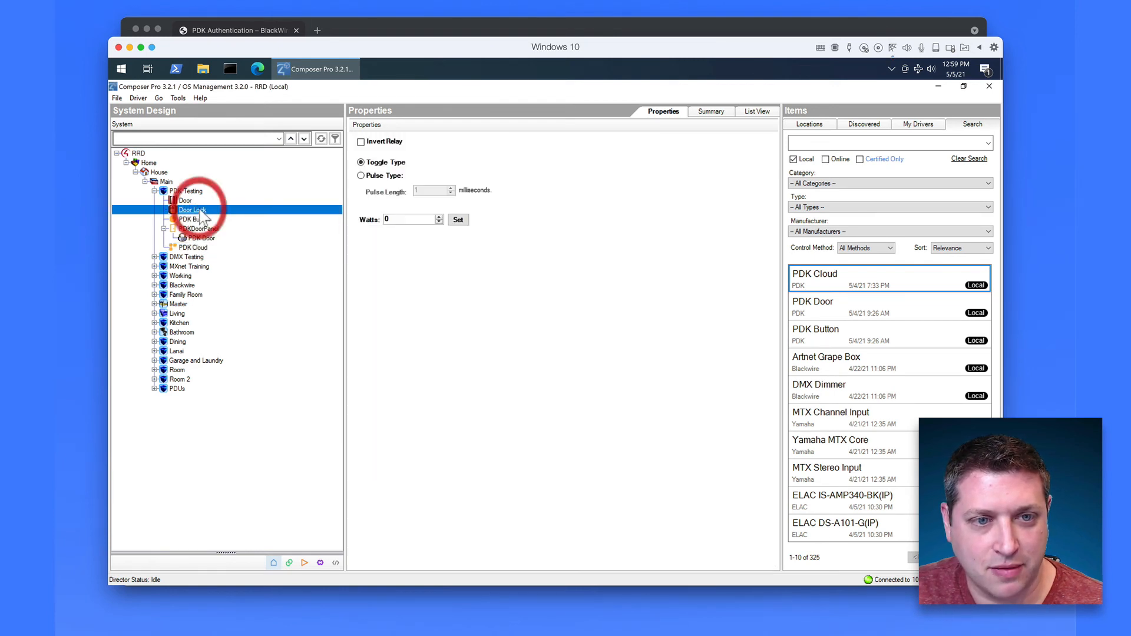
pyautogui.click(384, 142)
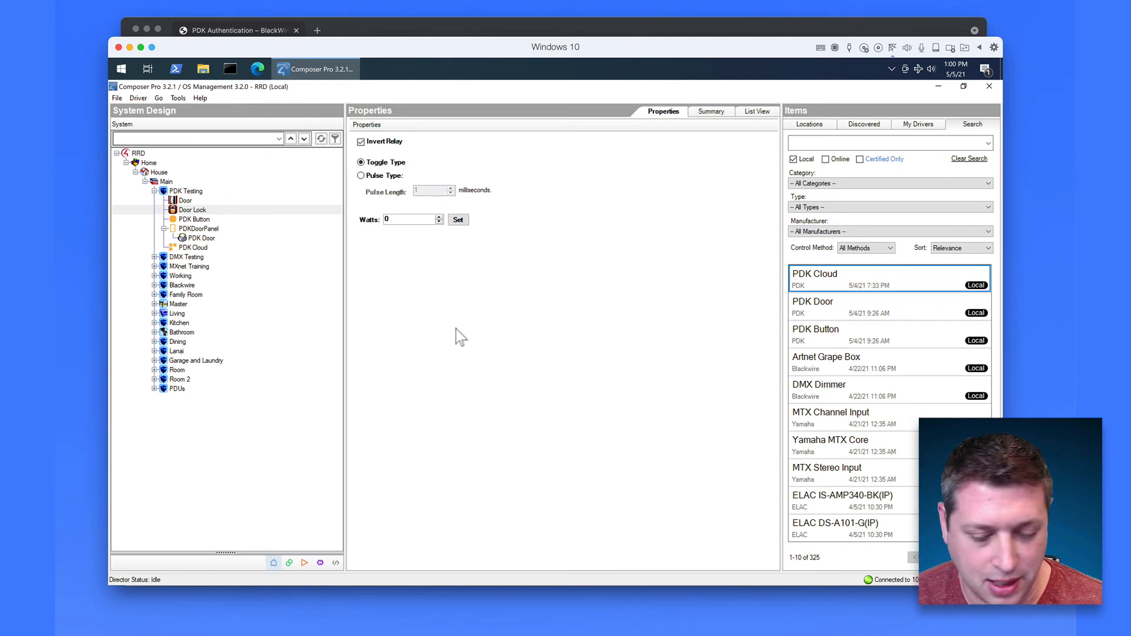
pyautogui.click(192, 220)
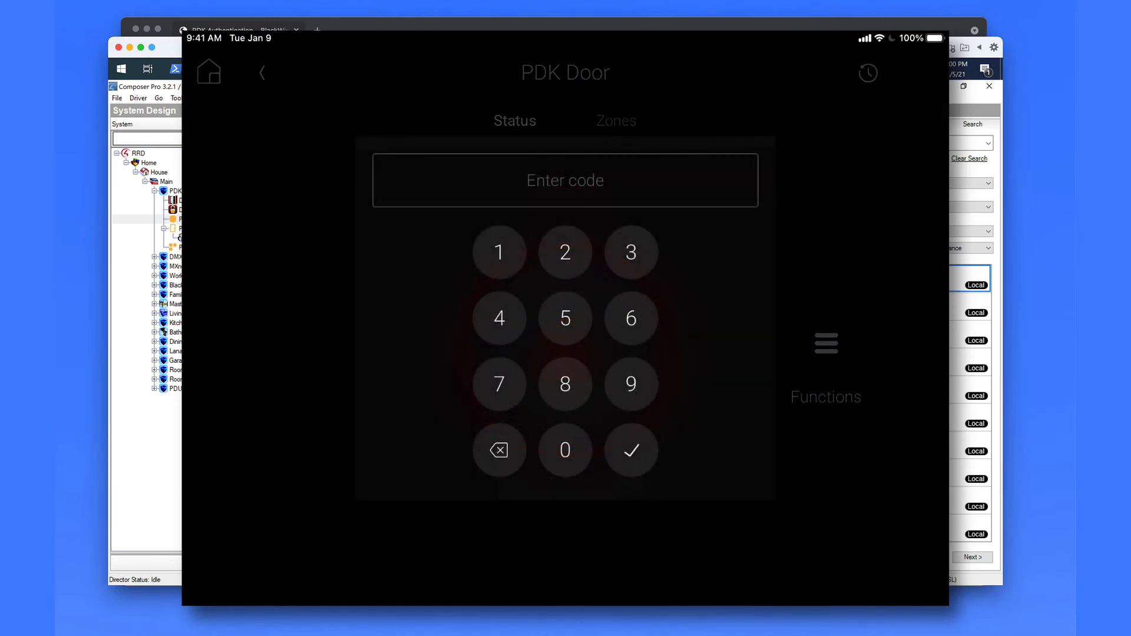
# Step: Arm PDK Door by entering its 4-digit PIN, then bring up the door's Functions list
pyautogui.click(565, 318)
pyautogui.click(565, 318)
pyautogui.click(566, 318)
pyautogui.click(565, 318)
pyautogui.click(631, 450)
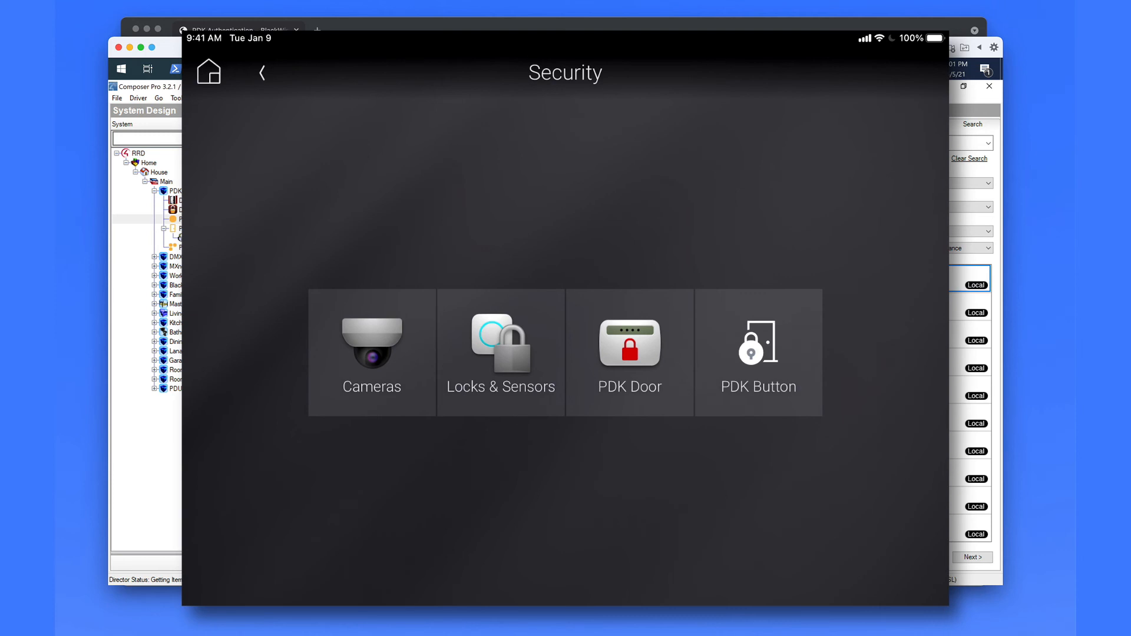
pyautogui.click(629, 352)
pyautogui.click(826, 353)
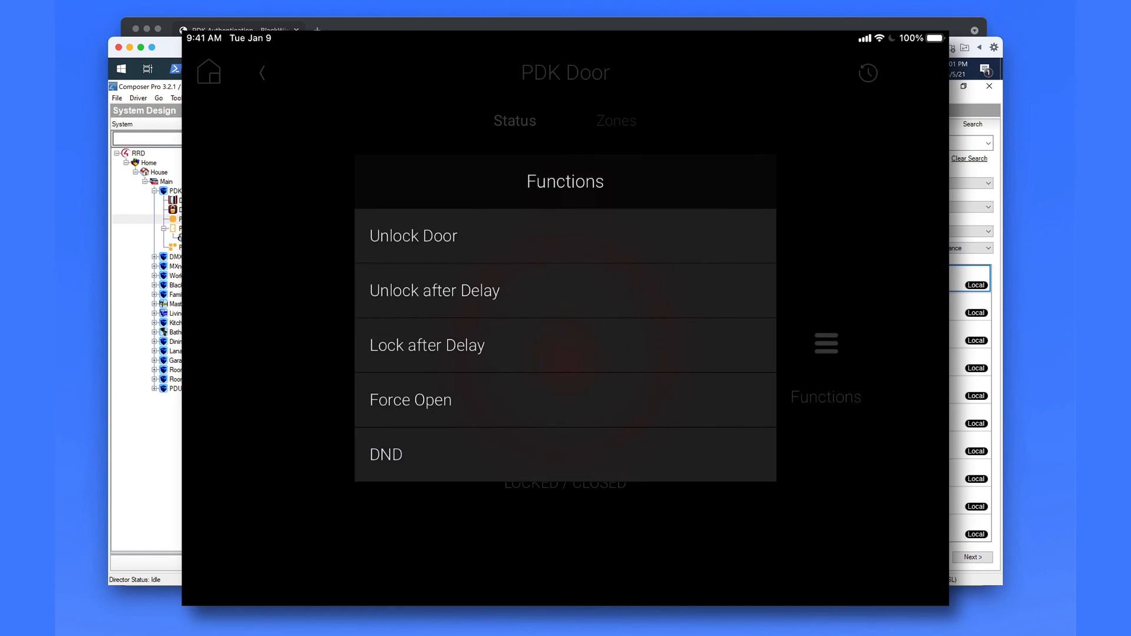
# Step: Choose Unlock after Delay and confirm the delay length in seconds
pyautogui.click(565, 290)
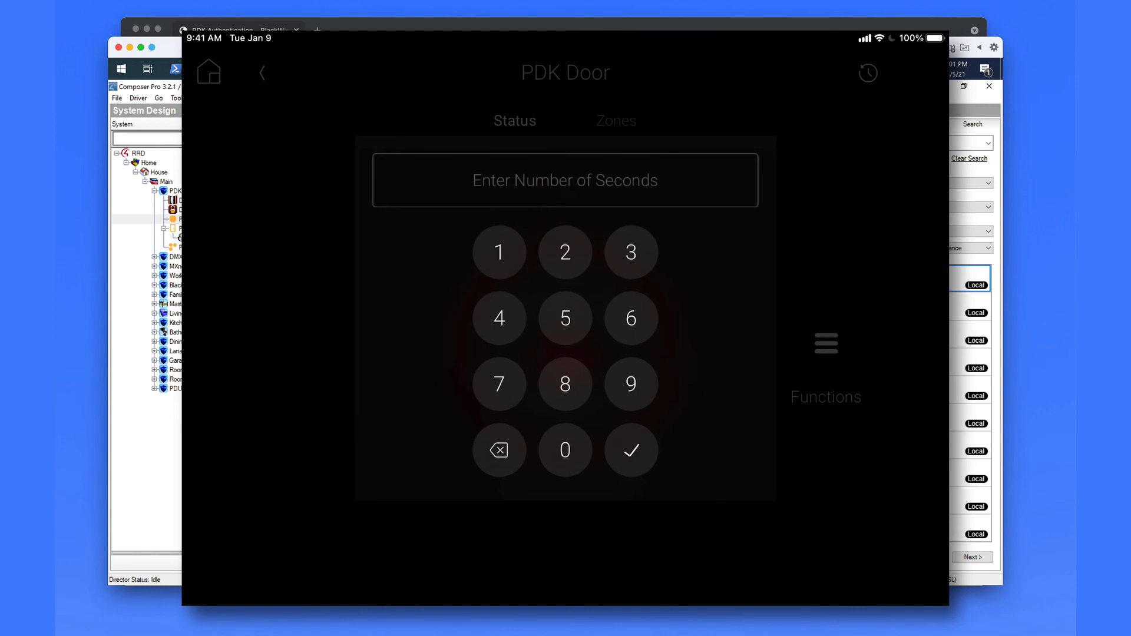
pyautogui.click(565, 318)
pyautogui.click(631, 450)
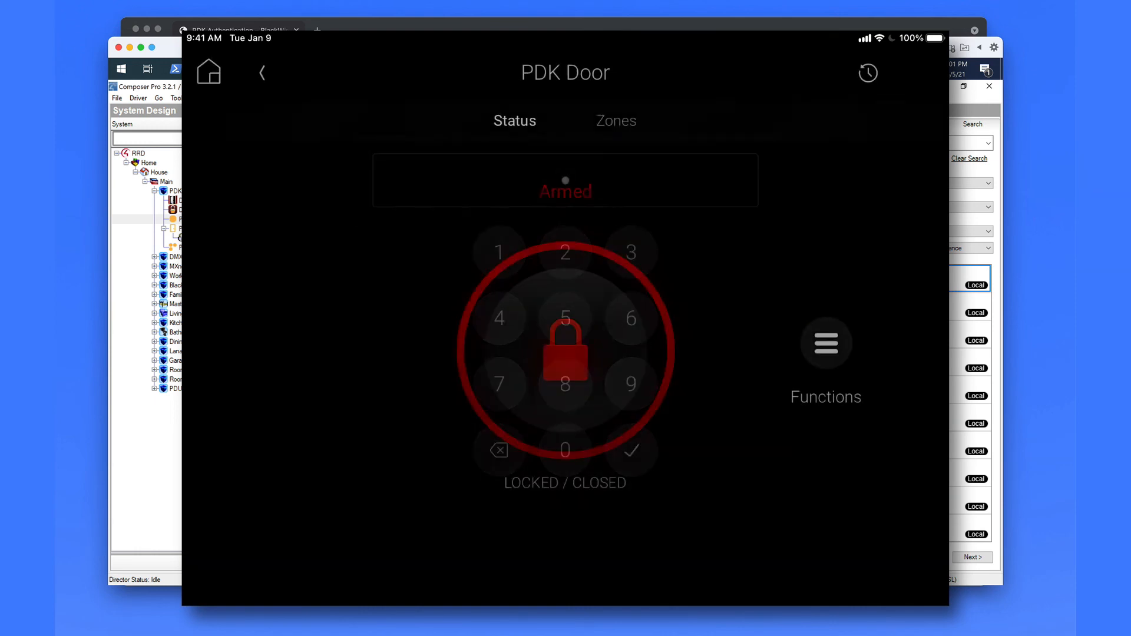
# Step: Enter the door PIN code to authorise the delayed unlock of PDK Door
pyautogui.click(565, 319)
pyautogui.click(565, 319)
pyautogui.click(566, 318)
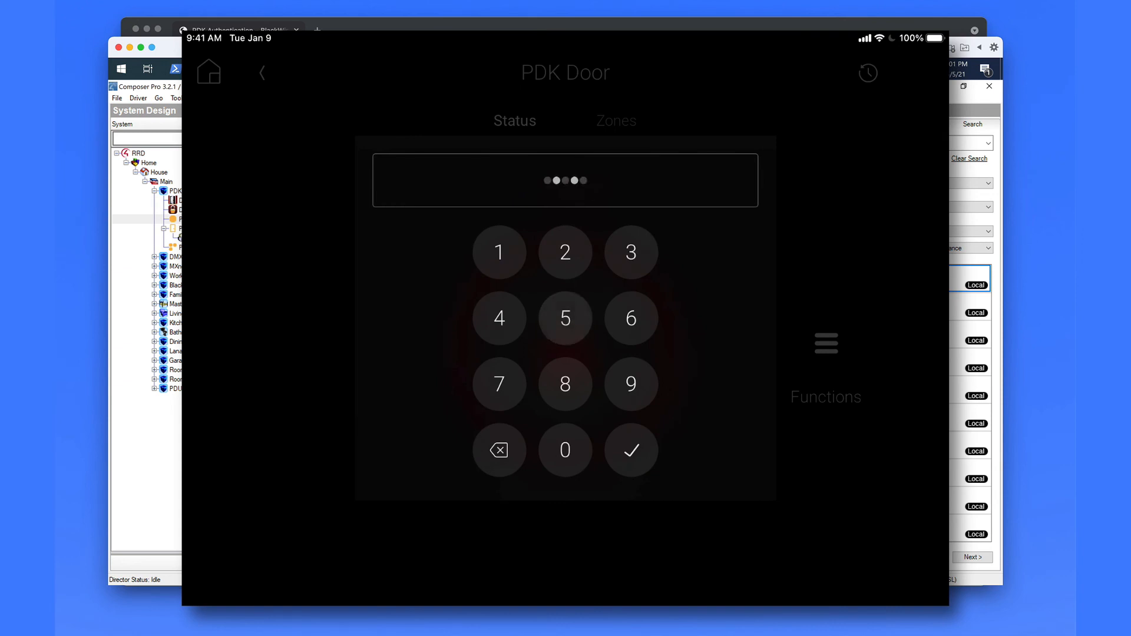
pyautogui.click(566, 319)
pyautogui.click(632, 450)
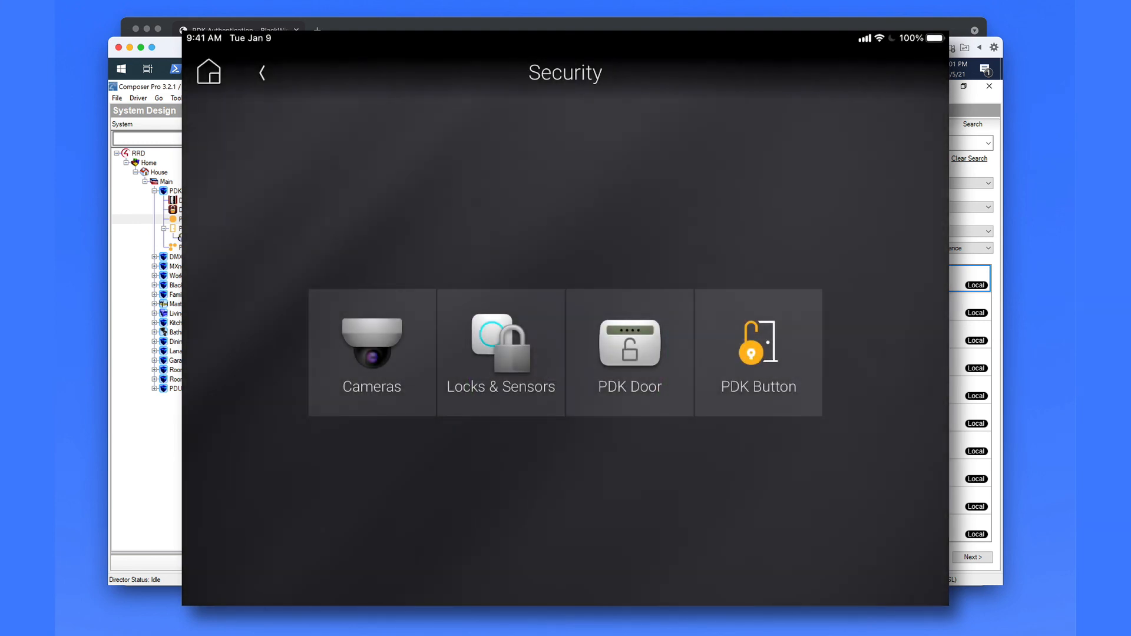
pyautogui.click(758, 353)
pyautogui.click(758, 352)
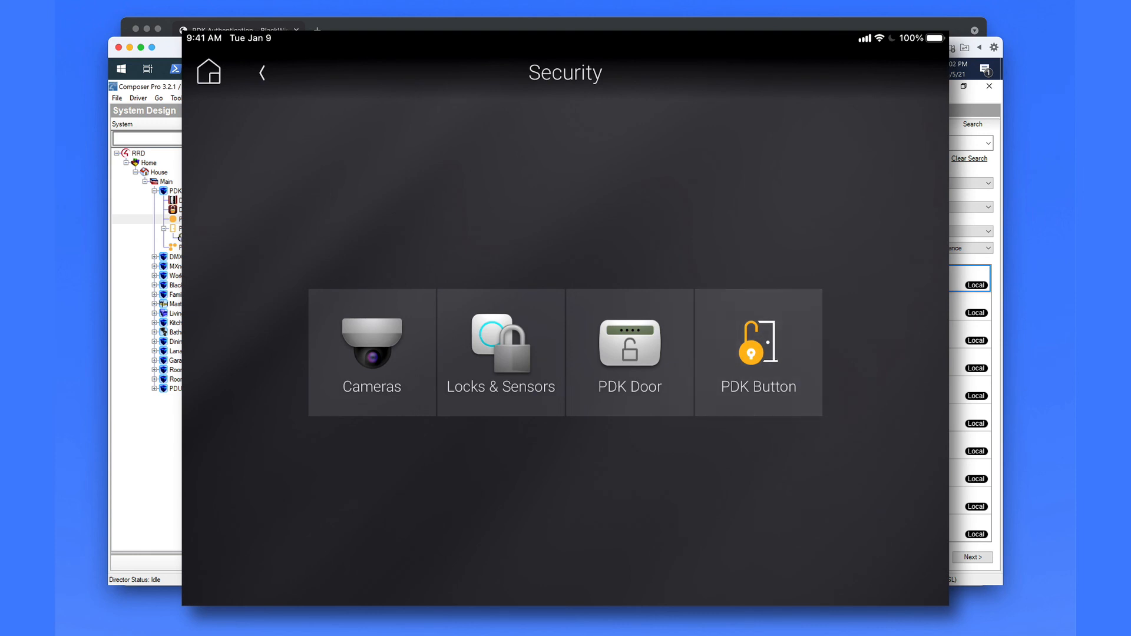